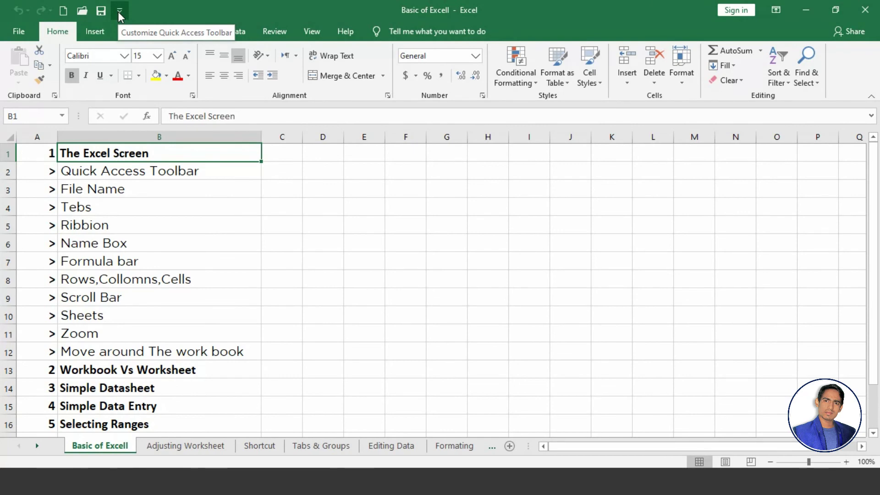
Add the Email command to the Quick Access Toolbar, then remove it again
left_click(118, 14)
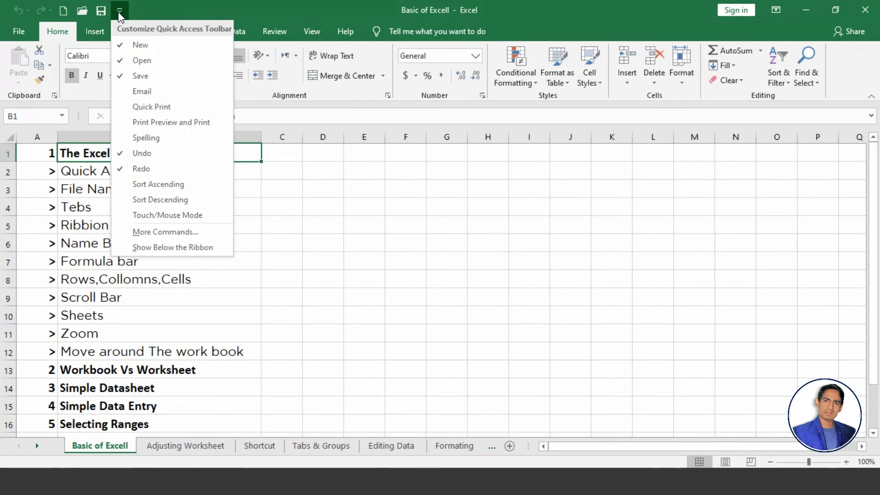
left_click(122, 92)
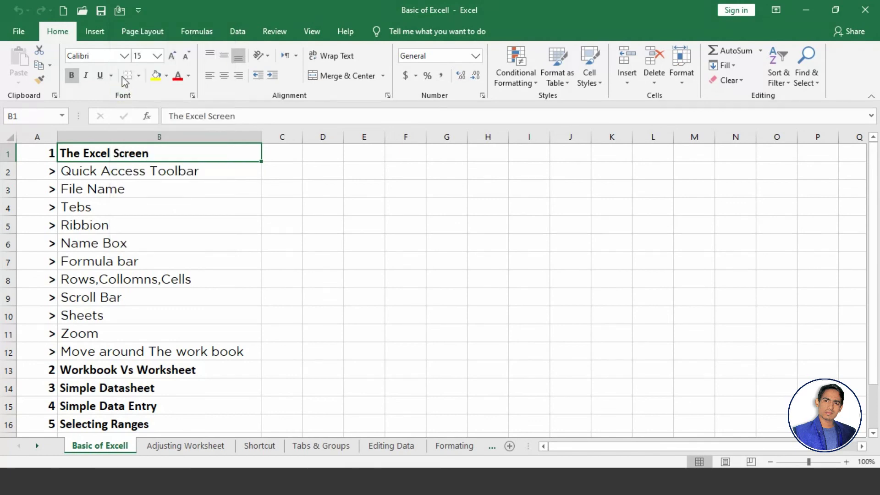
left_click(133, 10)
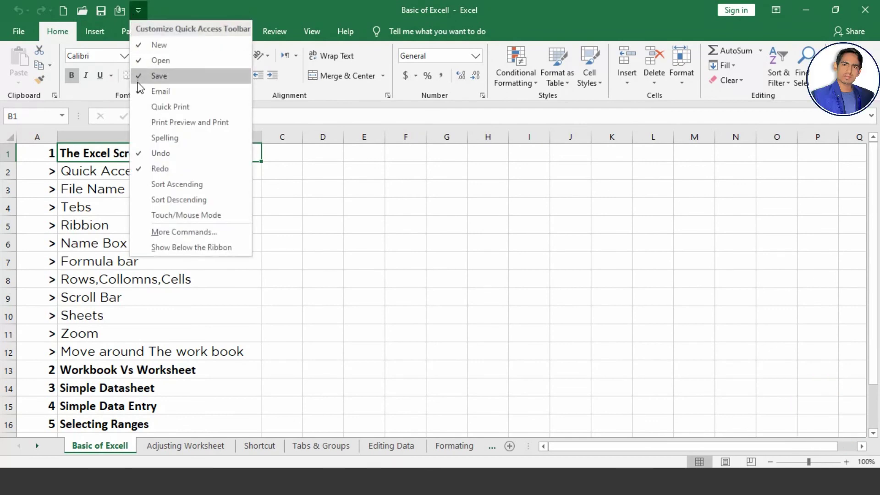
left_click(139, 91)
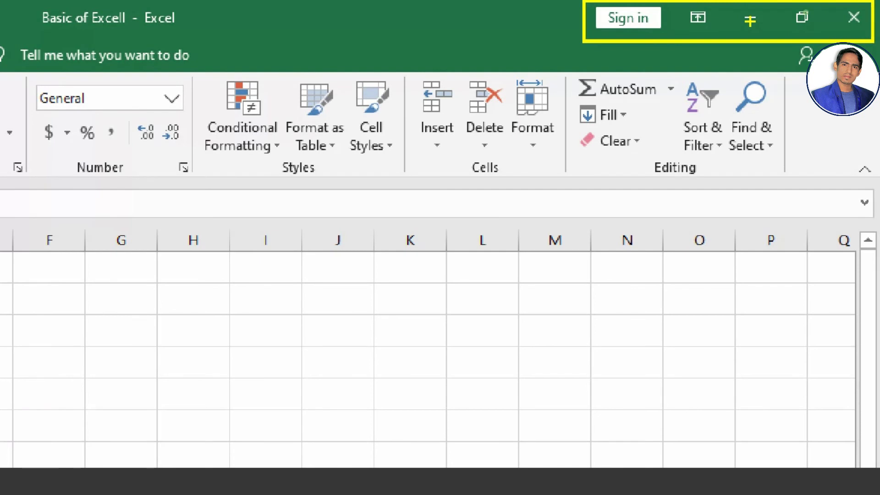
Tour the Insert, Formulas, Data, Review, View and Help ribbon tabs, returning to Home
left_click_drag(750, 22, 718, 57)
left_click_drag(799, 20, 781, 47)
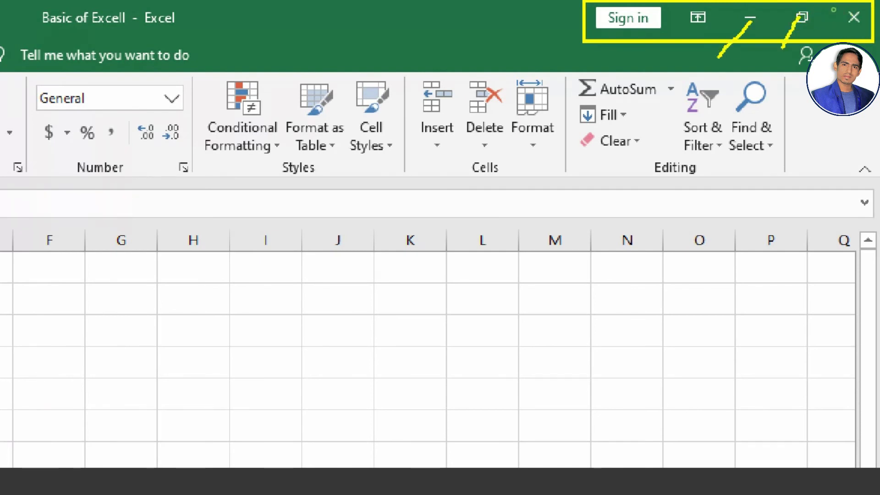
left_click_drag(858, 16, 846, 40)
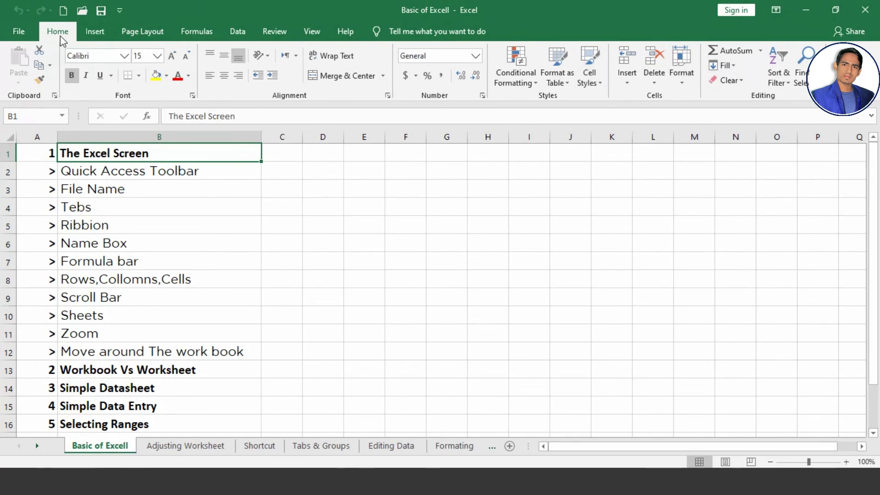
left_click(85, 33)
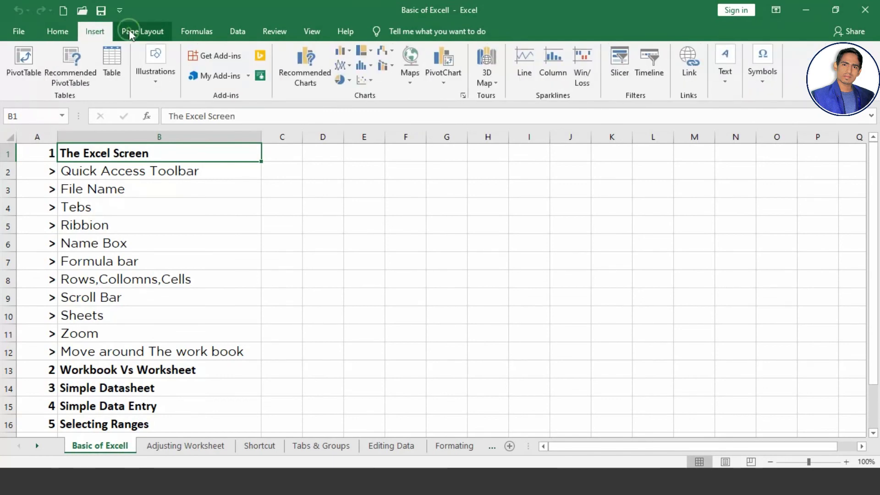
left_click(192, 32)
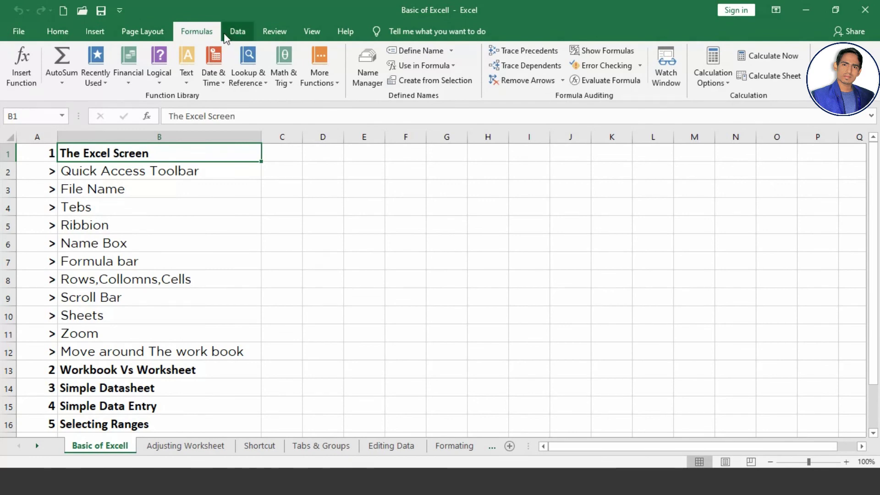
left_click(238, 33)
left_click(270, 36)
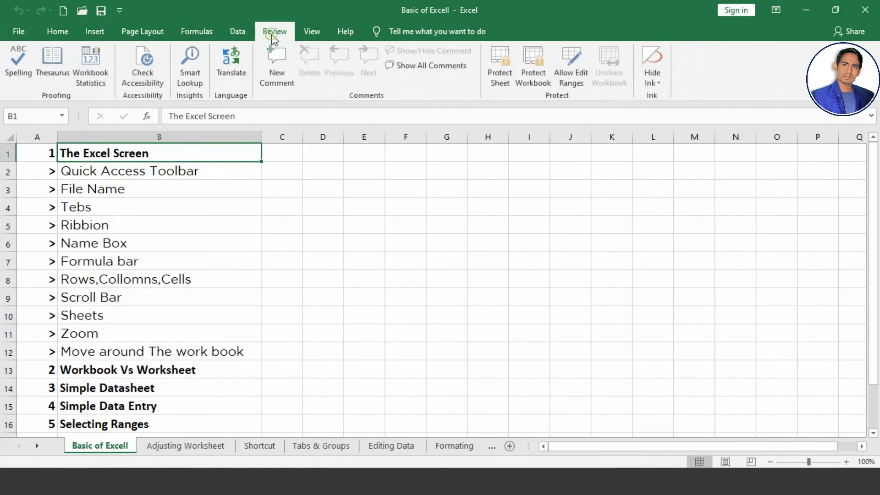
left_click(309, 31)
left_click(345, 32)
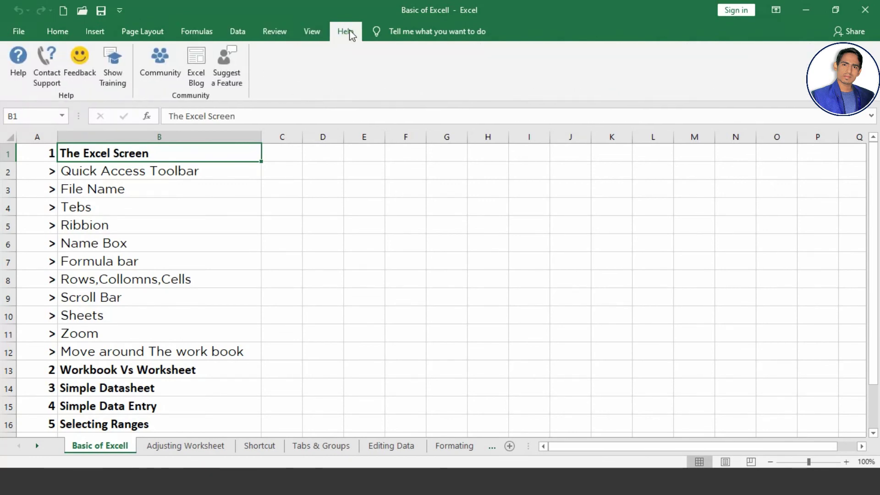
left_click(58, 32)
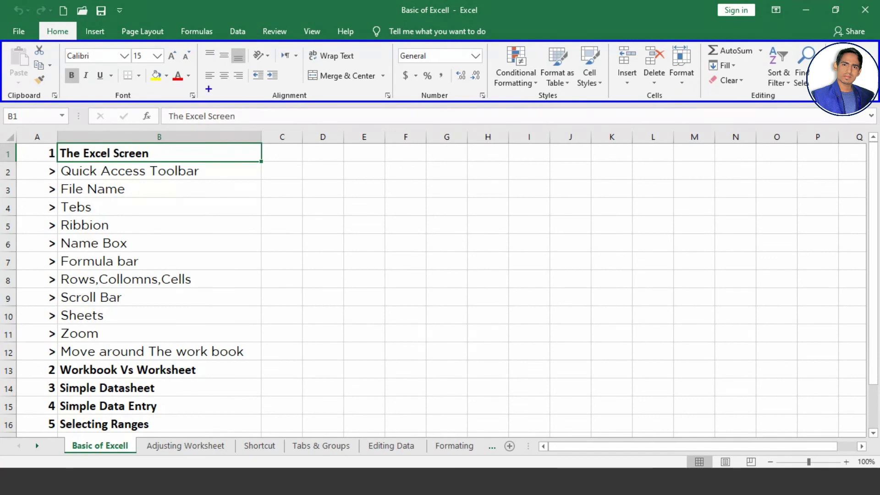
Outline the ribbon's command groups with annotations, then clear them
mouse_move(45, 71)
left_mouse_down()
mouse_move(158, 70)
mouse_move(288, 52)
mouse_move(456, 54)
left_mouse_up()
left_click_drag(458, 85, 527, 54)
left_click_drag(532, 85, 676, 42)
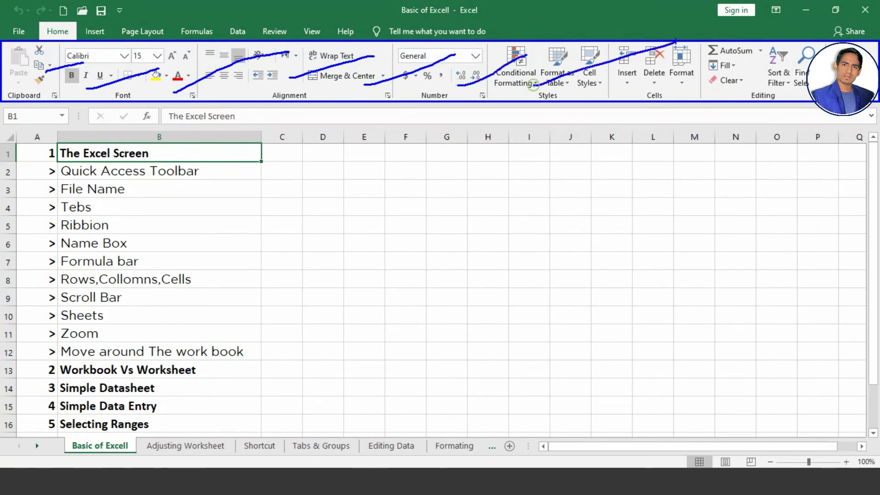
mouse_move(648, 91)
left_mouse_down()
mouse_move(755, 70)
mouse_move(807, 78)
left_mouse_up()
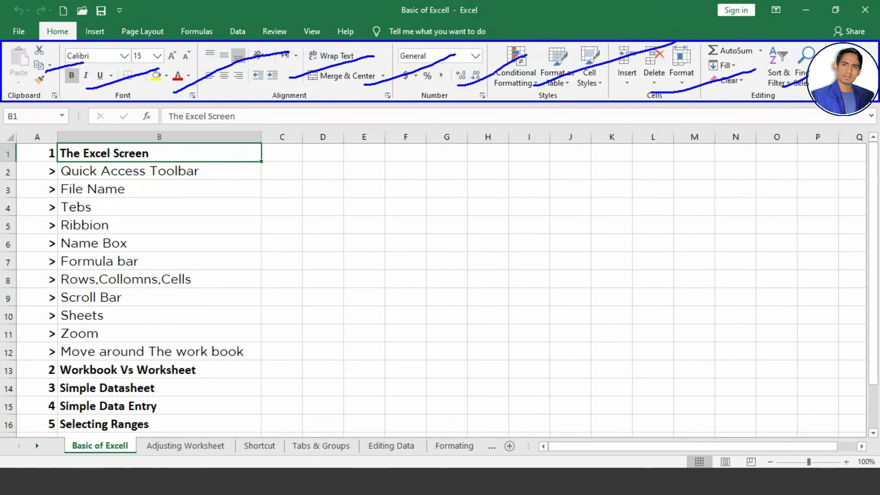
key("Escape")
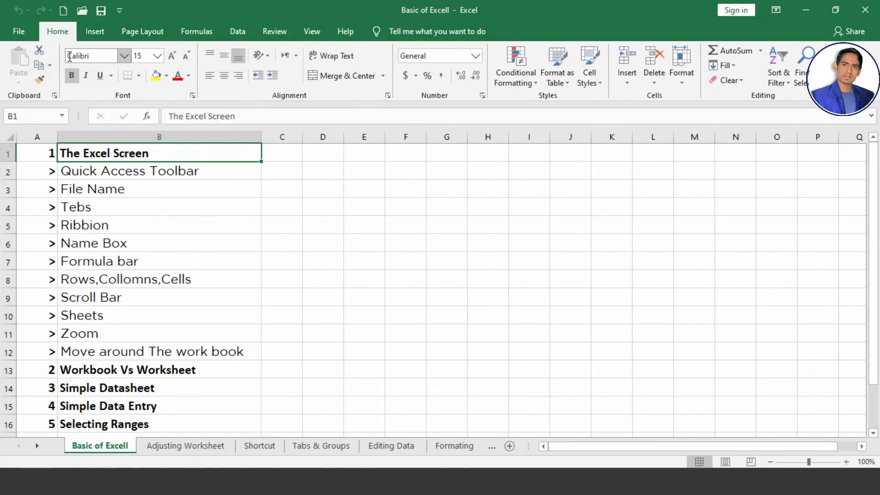
Show the Insert and Page Layout tabs, then go back to Home
left_click(100, 28)
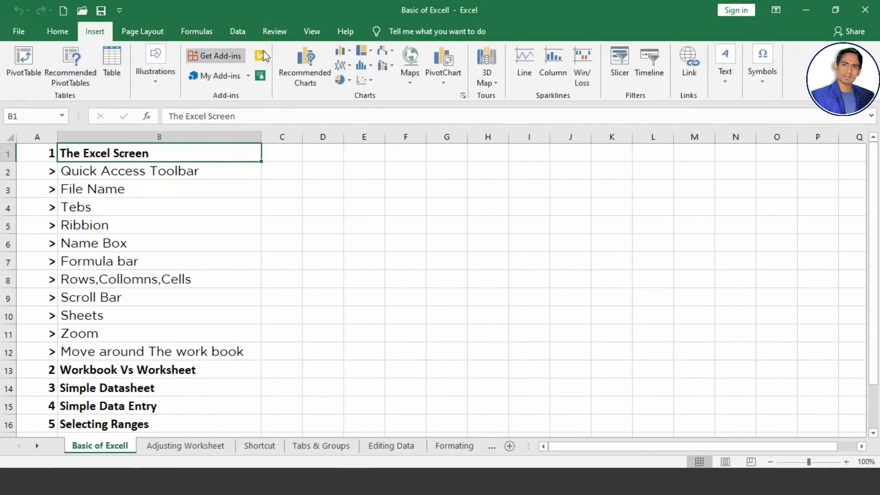
left_click(145, 33)
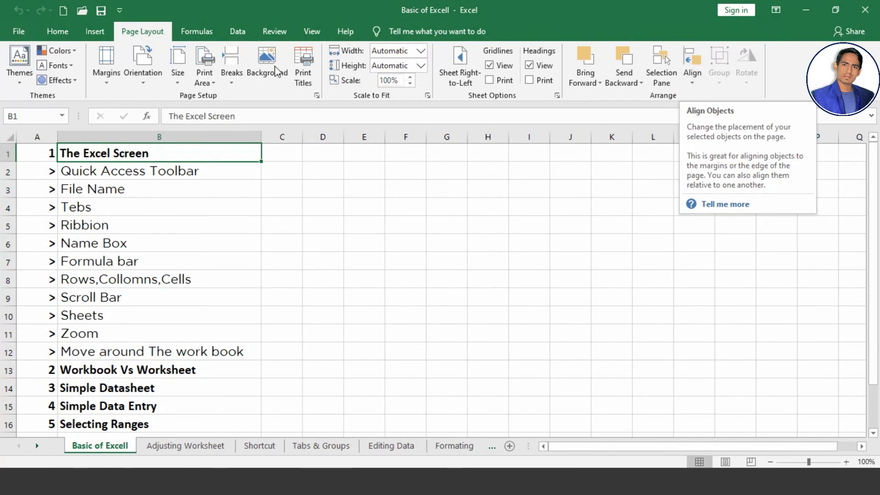
left_click(59, 32)
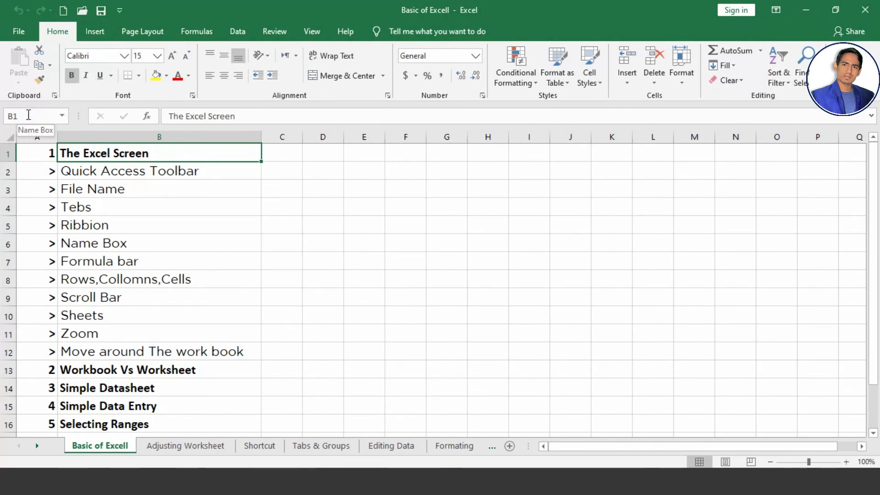
Name cell G6 'abcd' in the Name Box, selecting I5, H8, F6 and G6 around it
left_click(524, 225)
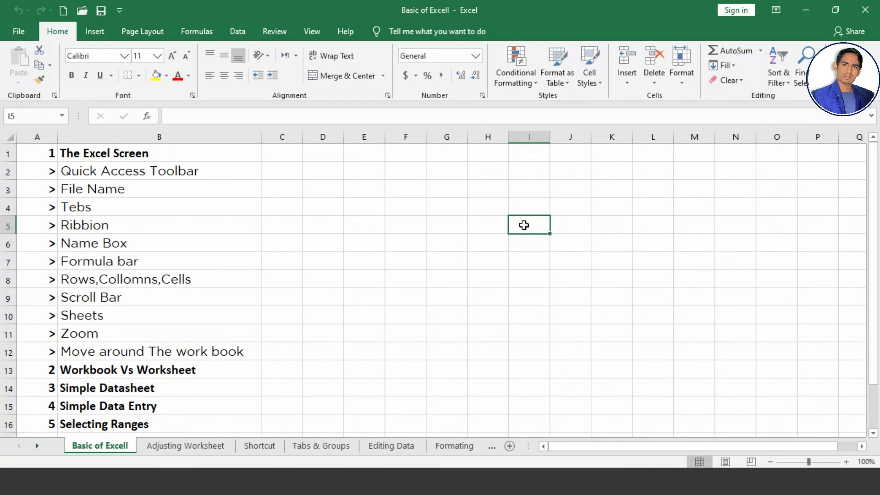
left_click(451, 241)
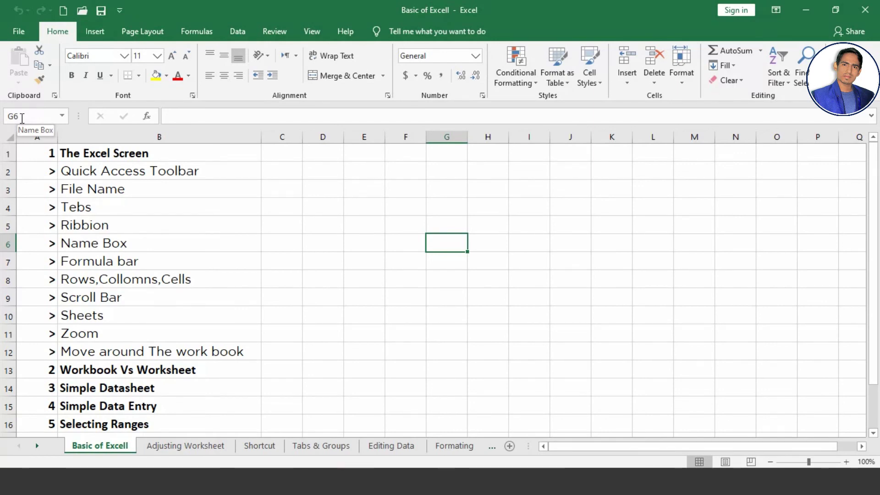
left_click(22, 118)
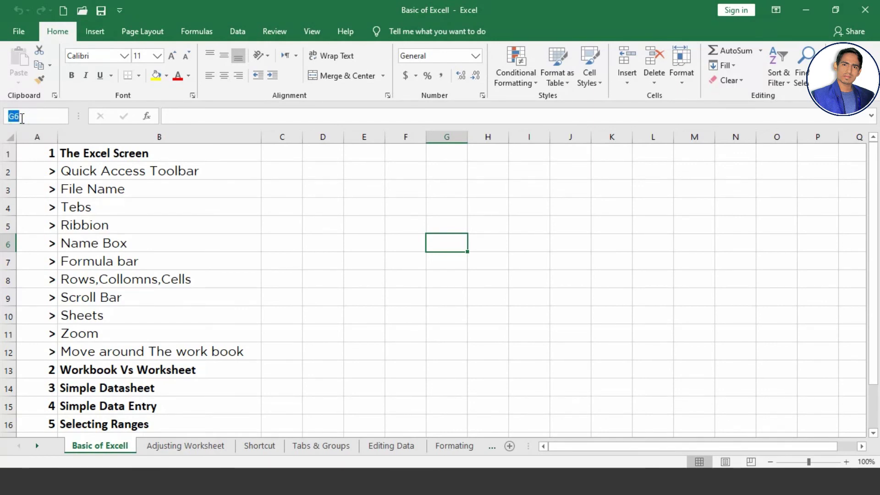
type("ab")
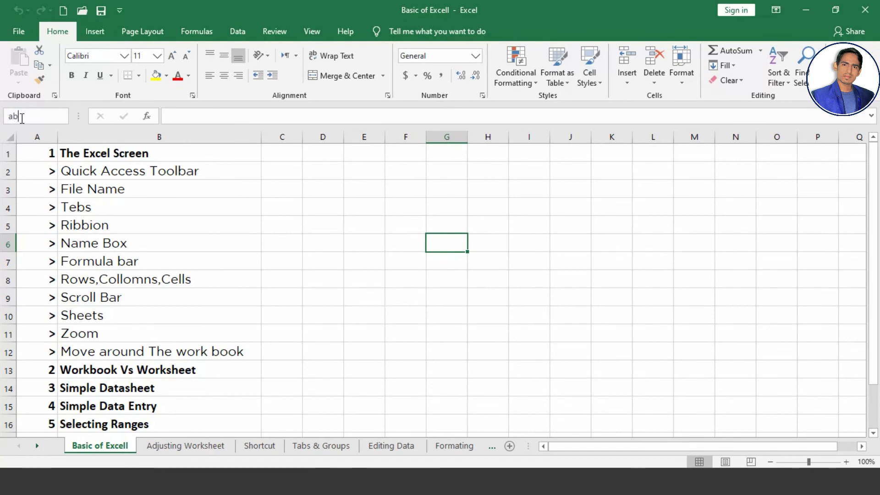
type("cd")
key("Return")
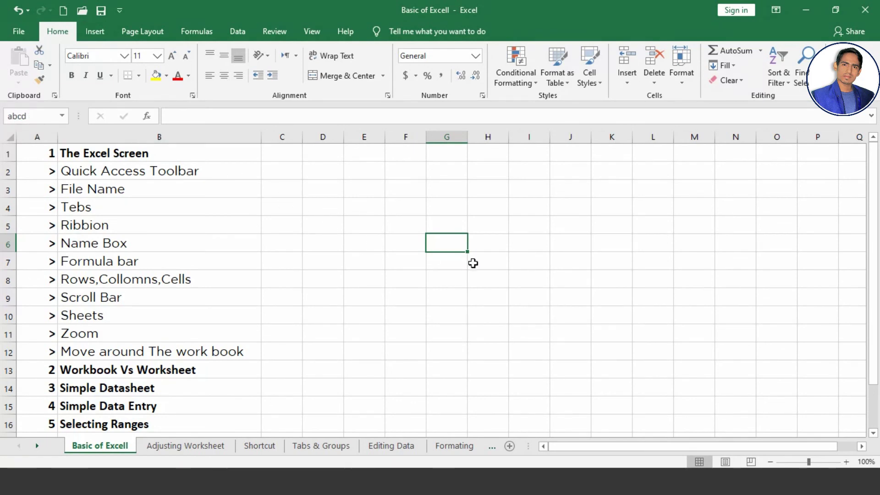
left_click(497, 282)
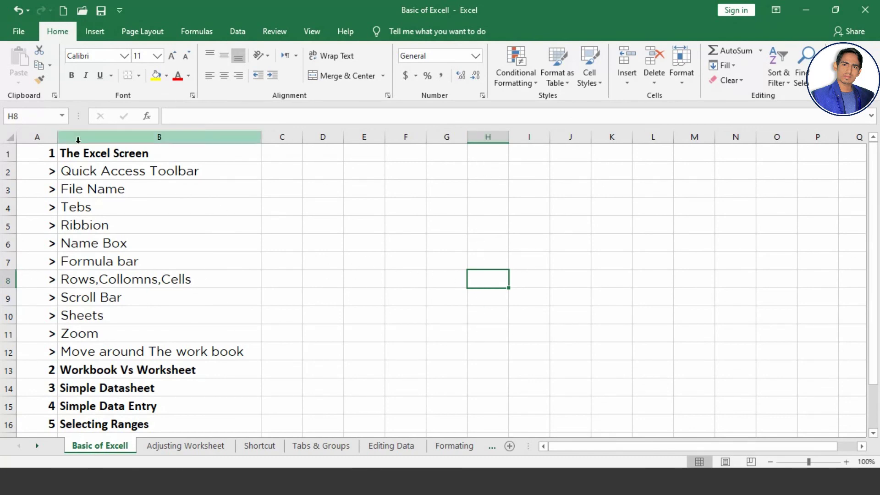
left_click(402, 240)
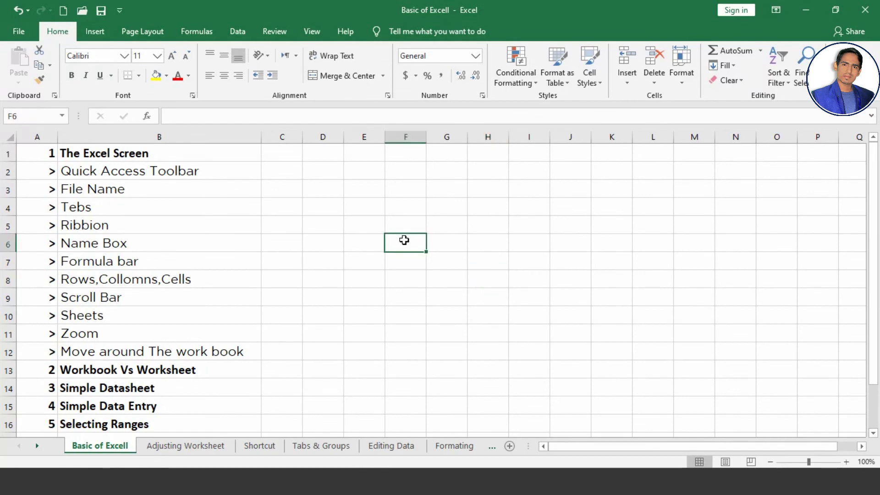
left_click(454, 240)
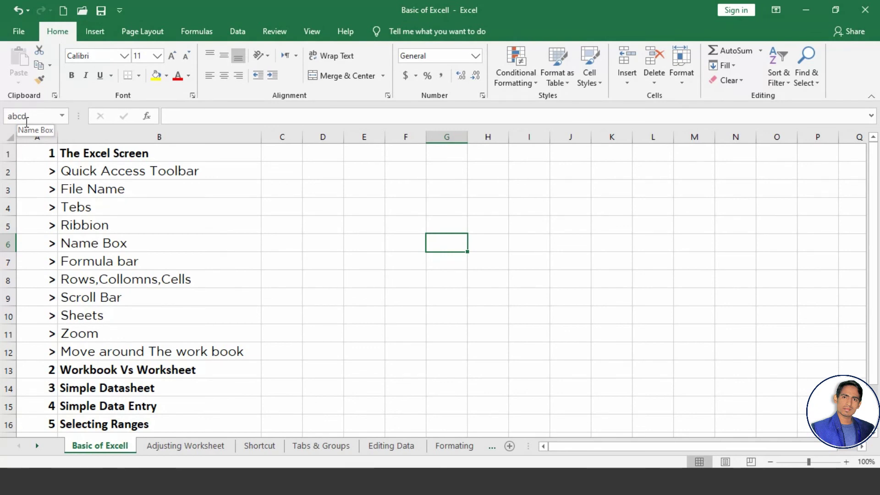
Make D4 the current cell and outline the Name Box showing D4
left_click(305, 213)
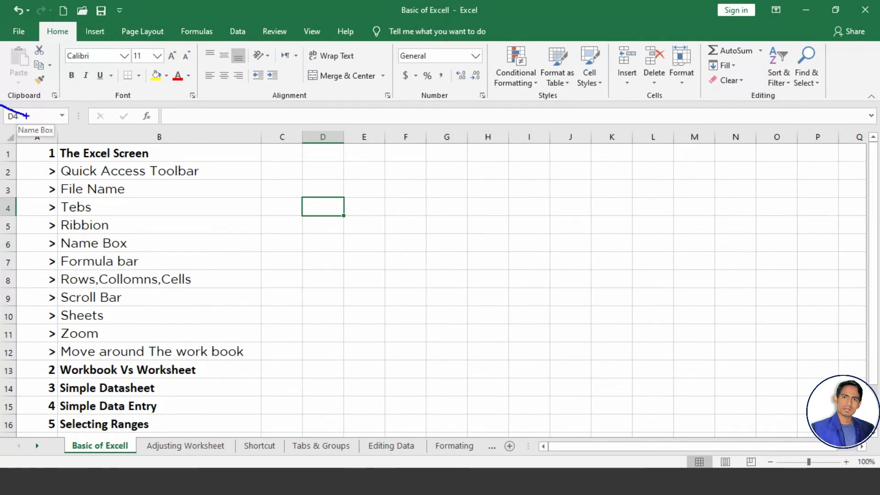
left_click_drag(0, 107, 74, 125)
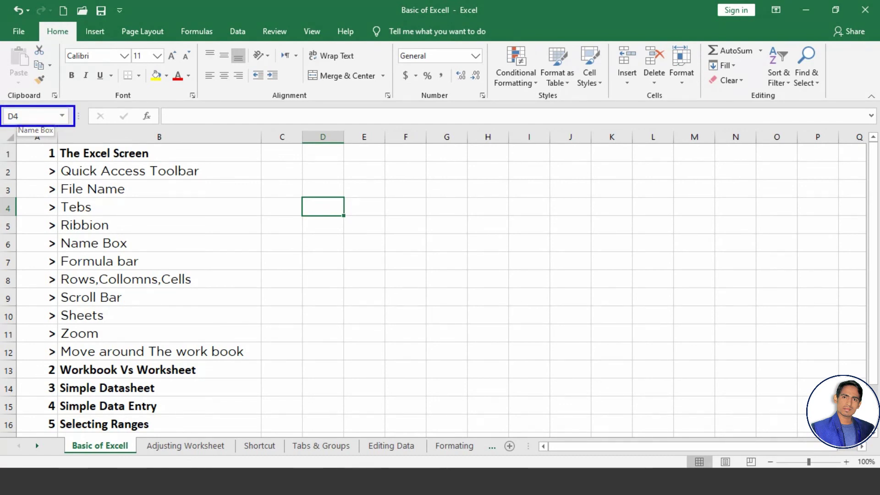
key("Escape")
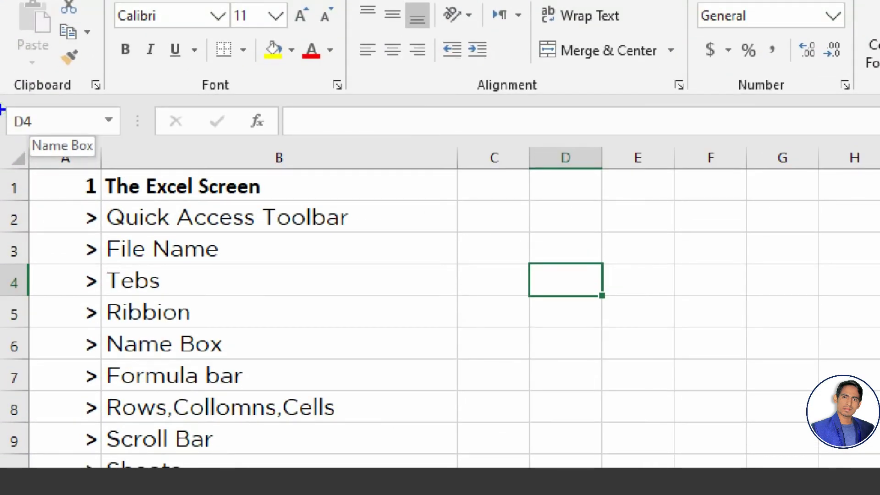
left_click_drag(1, 98, 127, 142)
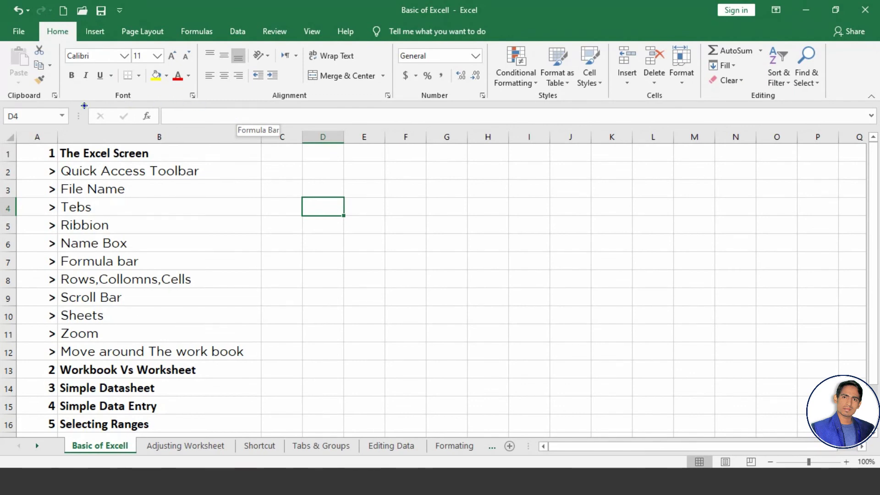
left_click_drag(85, 105, 677, 132)
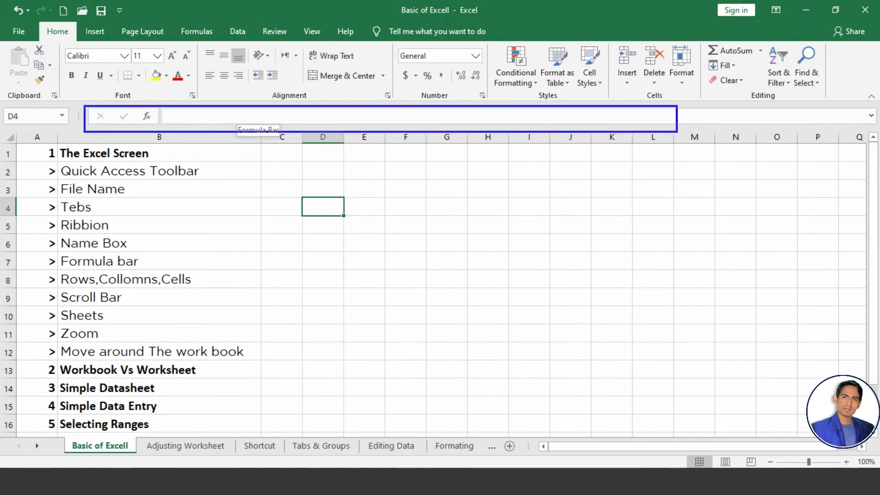
left_click_drag(677, 131, 878, 128)
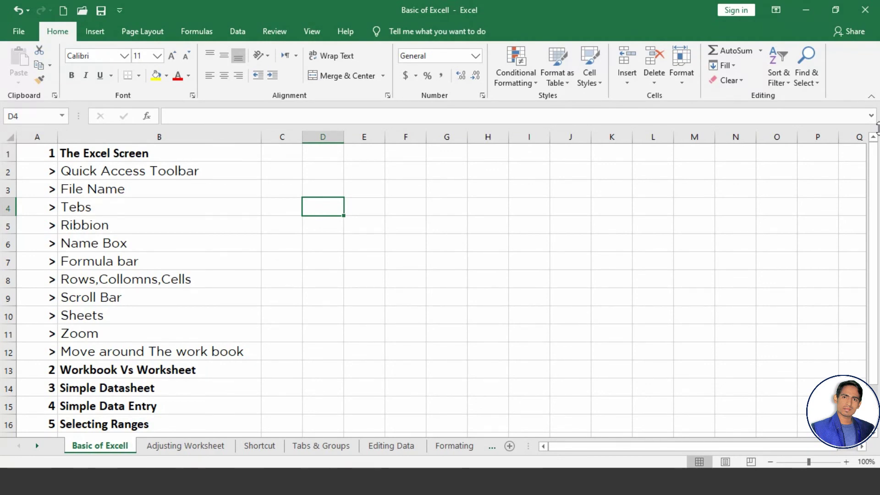
Select columns D, E and C, scrolling down the sheet and back up
left_click(315, 135)
left_click(356, 138)
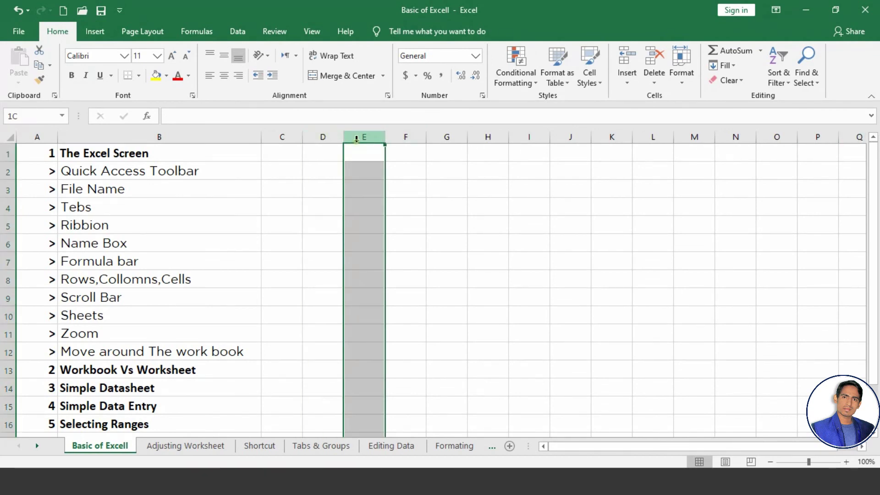
left_click(283, 137)
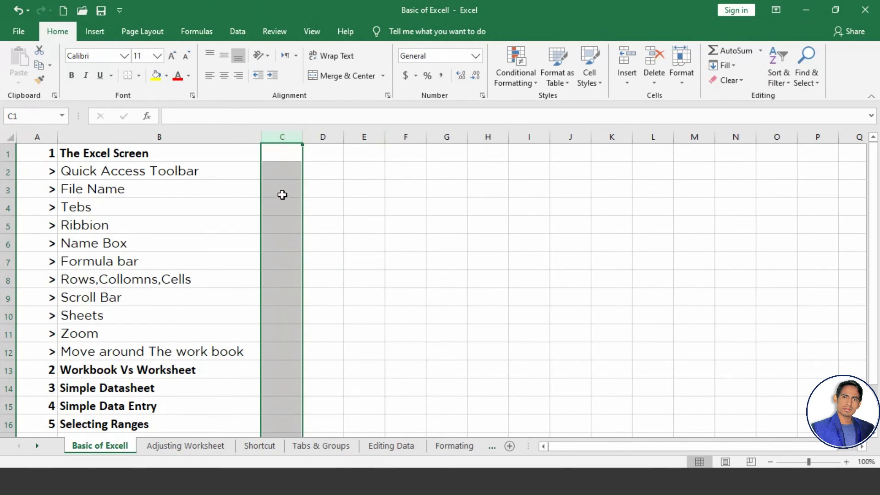
scroll(297, 330, "down", 4)
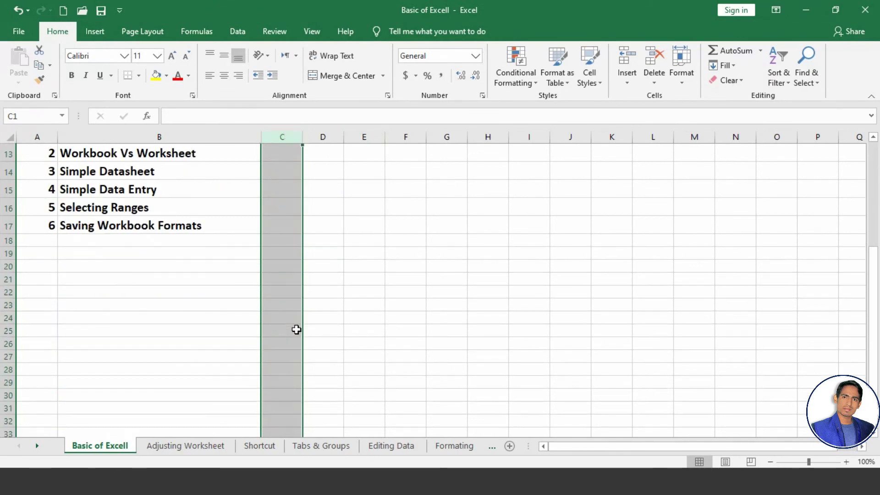
scroll(297, 330, "down", 5)
scroll(297, 330, "down", 2)
scroll(296, 330, "down", 2)
scroll(296, 329, "down", 2)
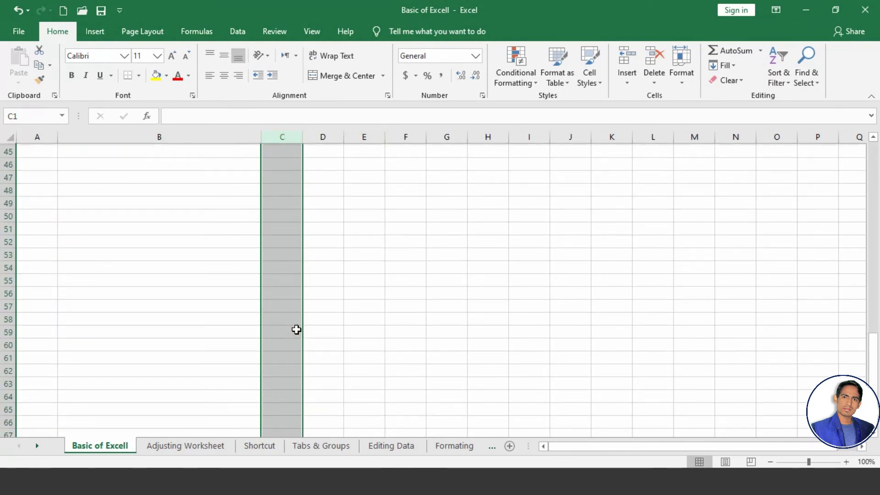
scroll(296, 329, "up", 11)
scroll(297, 326, "up", 4)
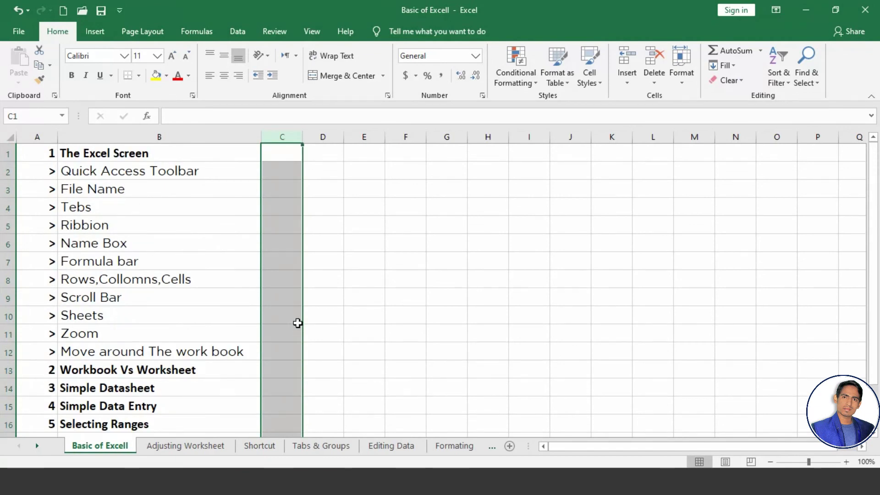
Select columns E, C, D and E in turn, ending on column F
left_click(363, 136)
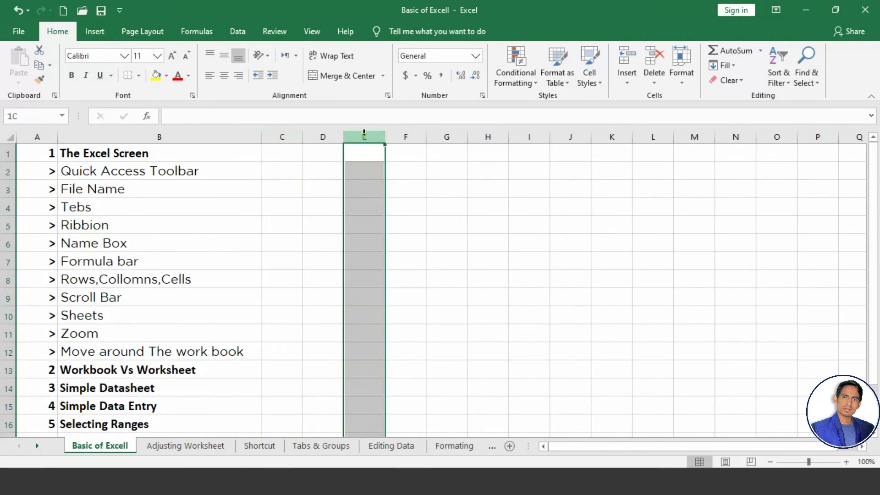
left_click(290, 137)
left_click(320, 137)
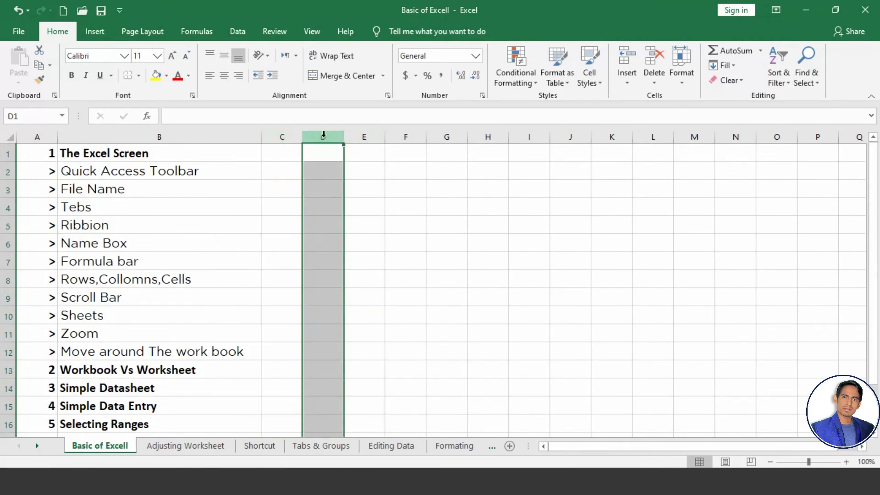
left_click(351, 136)
left_click(405, 136)
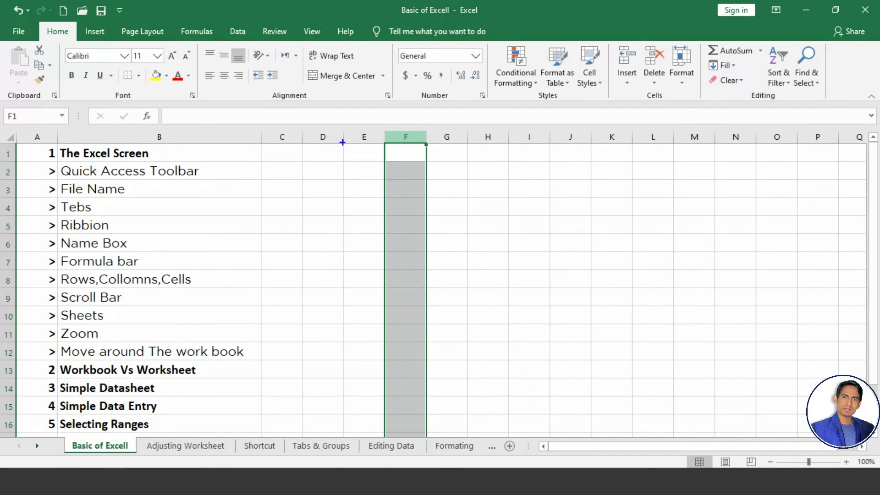
left_click_drag(387, 148, 426, 438)
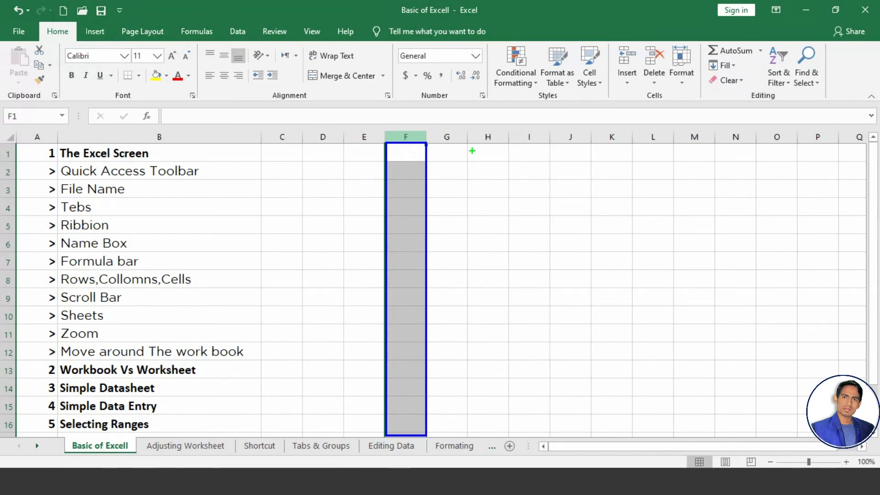
left_click_drag(428, 143, 466, 436)
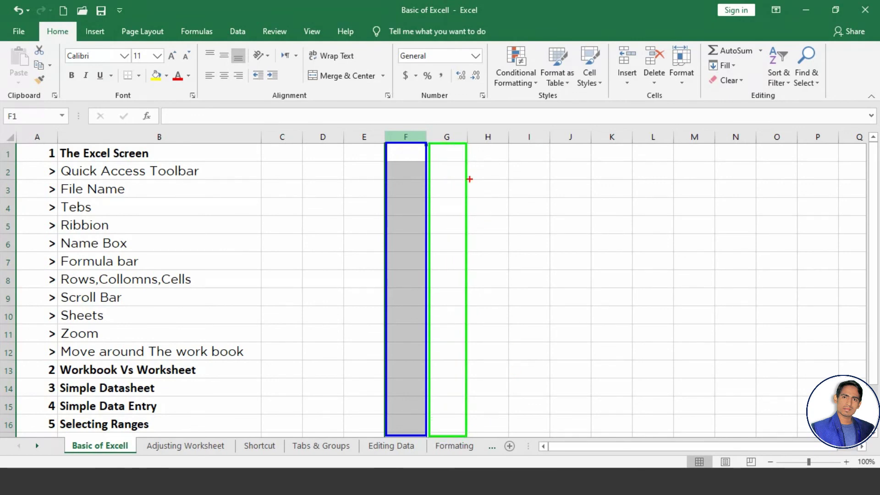
mouse_move(468, 144)
left_mouse_down()
mouse_move(502, 230)
mouse_move(507, 435)
left_mouse_up()
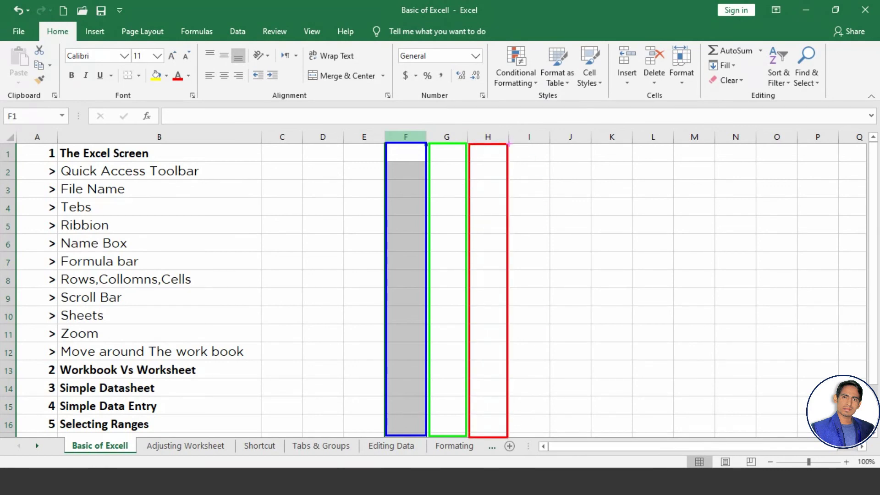
mouse_move(508, 144)
left_mouse_down()
mouse_move(523, 160)
mouse_move(548, 436)
left_mouse_up()
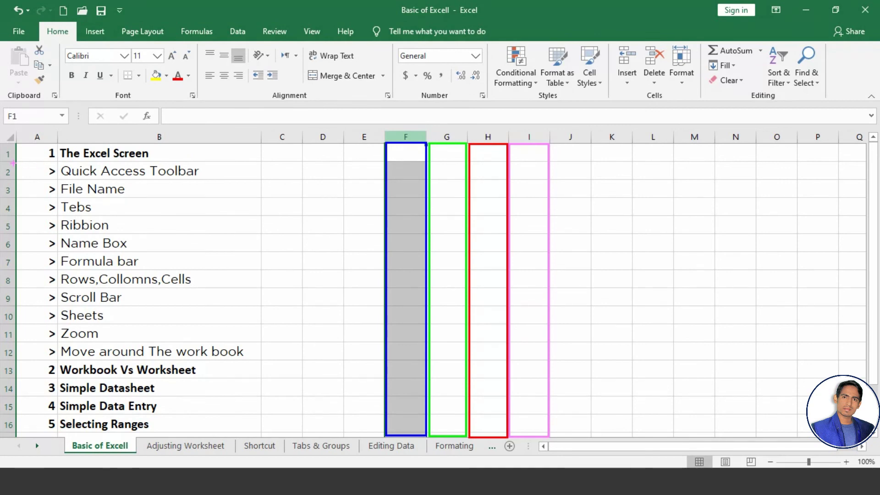
mouse_move(13, 160)
left_mouse_down()
mouse_move(196, 190)
mouse_move(656, 199)
mouse_move(869, 181)
left_mouse_up()
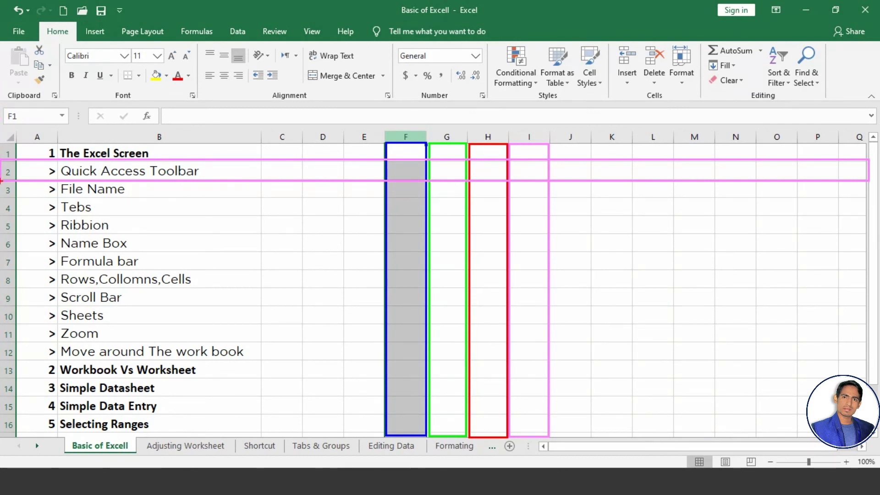
left_click_drag(1, 179, 866, 198)
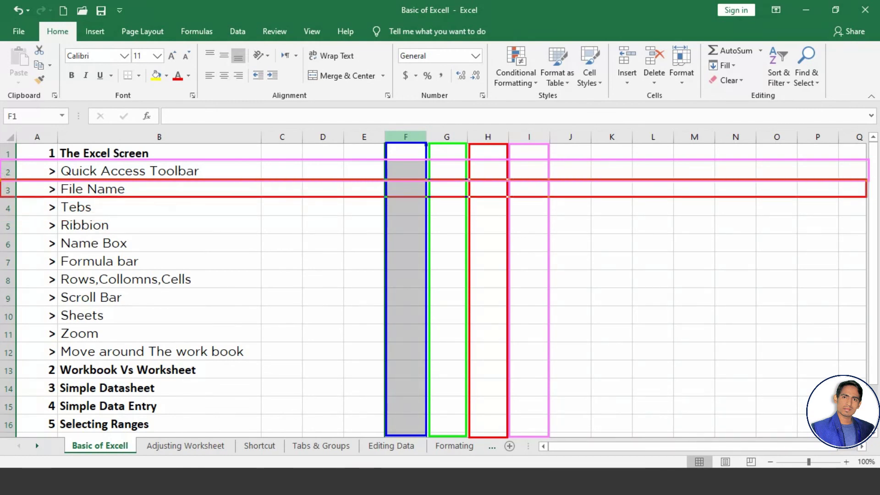
left_click_drag(1, 197, 816, 214)
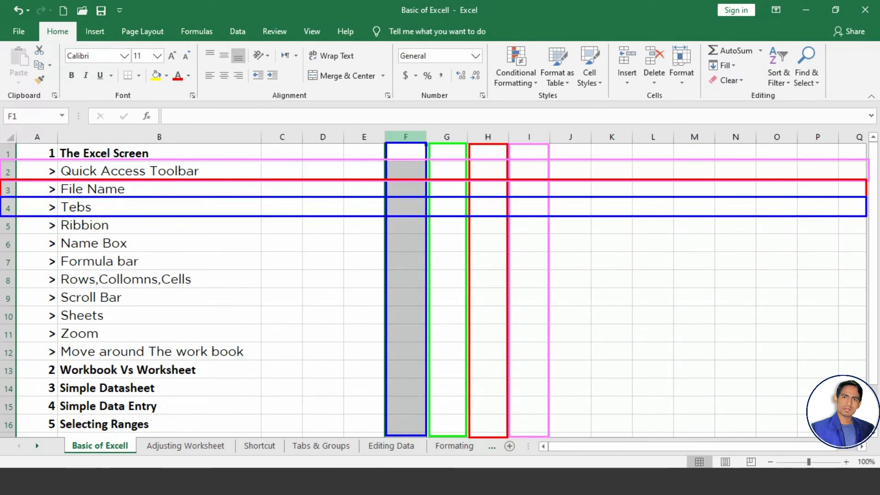
key("Escape")
left_click(758, 234)
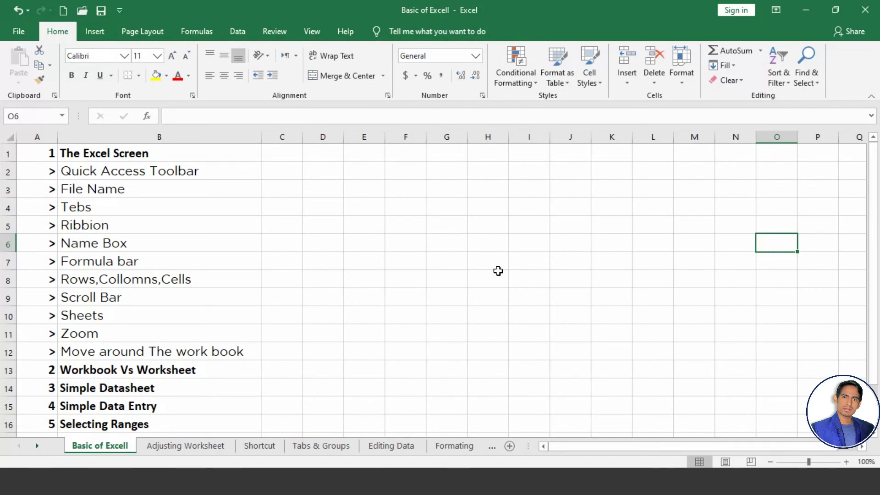
Move the active cell through F5, F6, I5, I7, E7 and C4, then select C2:I14
left_click(399, 230)
left_click(400, 246)
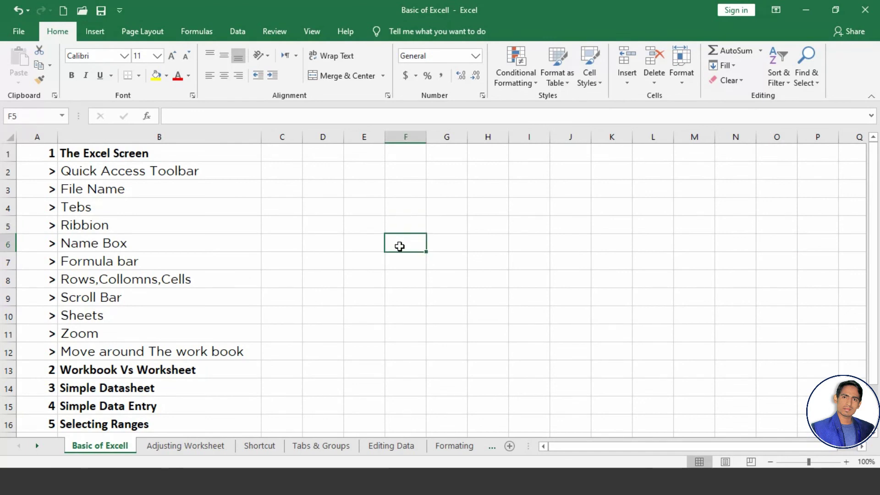
left_click(523, 232)
left_click(526, 269)
left_click(487, 326)
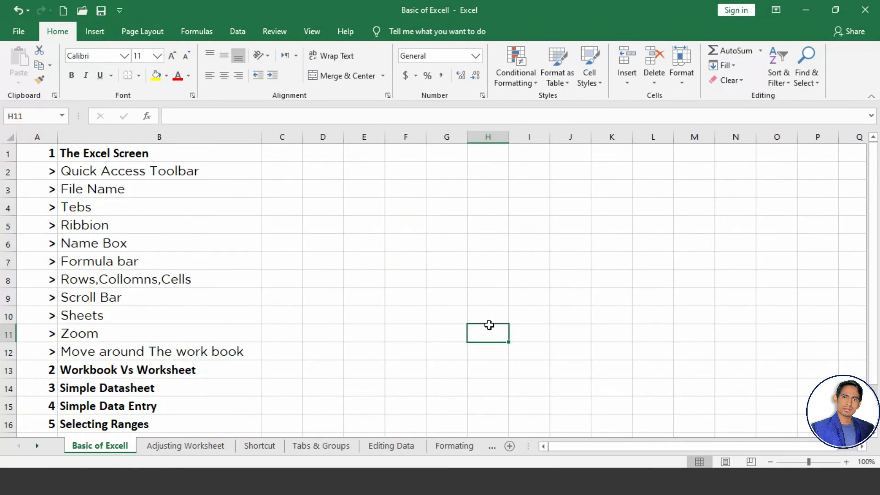
left_click(416, 317)
left_click(372, 262)
left_click(324, 242)
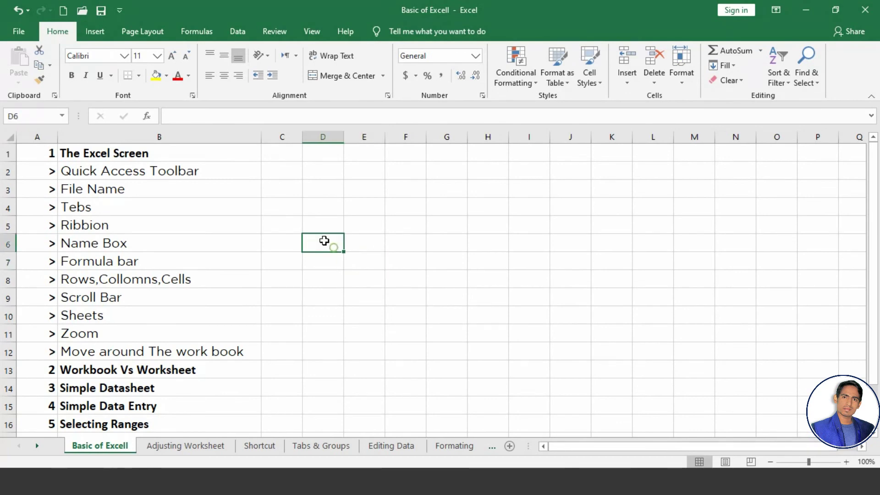
left_click(298, 219)
left_click(295, 204)
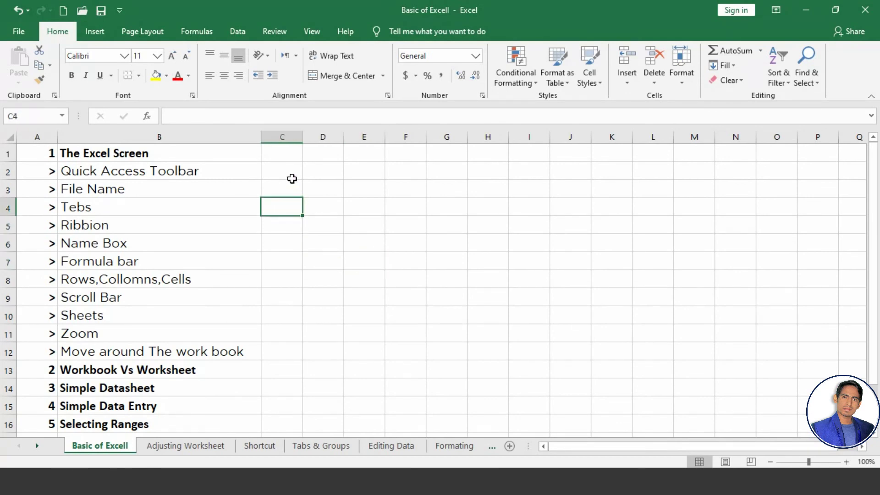
left_click_drag(290, 175, 539, 379)
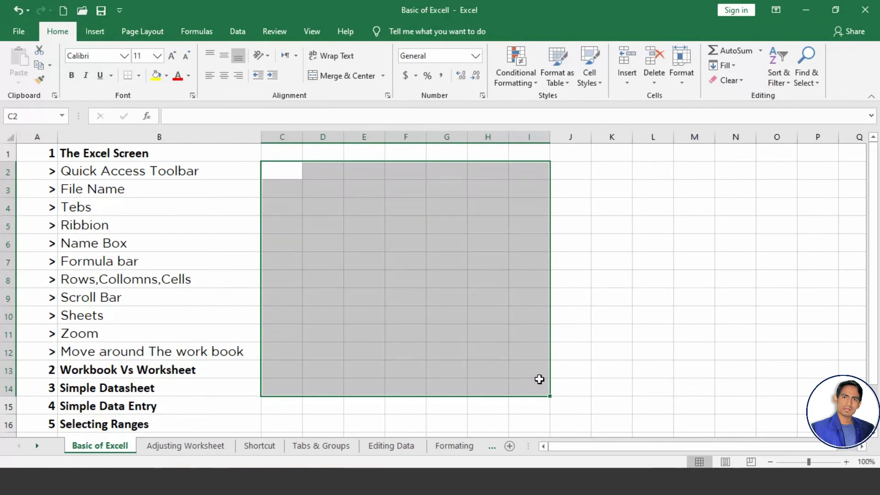
left_click(539, 379)
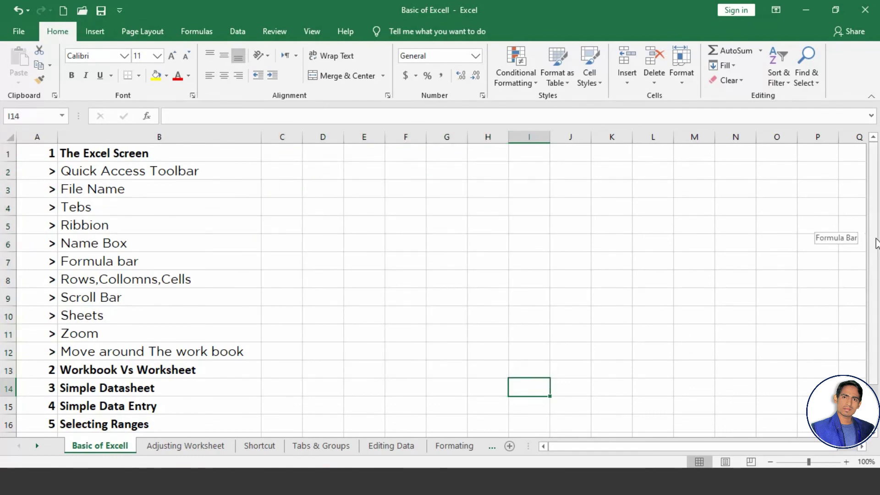
mouse_move(876, 243)
left_mouse_down()
mouse_move(878, 274)
mouse_move(877, 240)
left_mouse_up()
mouse_move(697, 444)
left_mouse_down()
mouse_move(741, 447)
mouse_move(649, 453)
left_mouse_up()
left_click(710, 334)
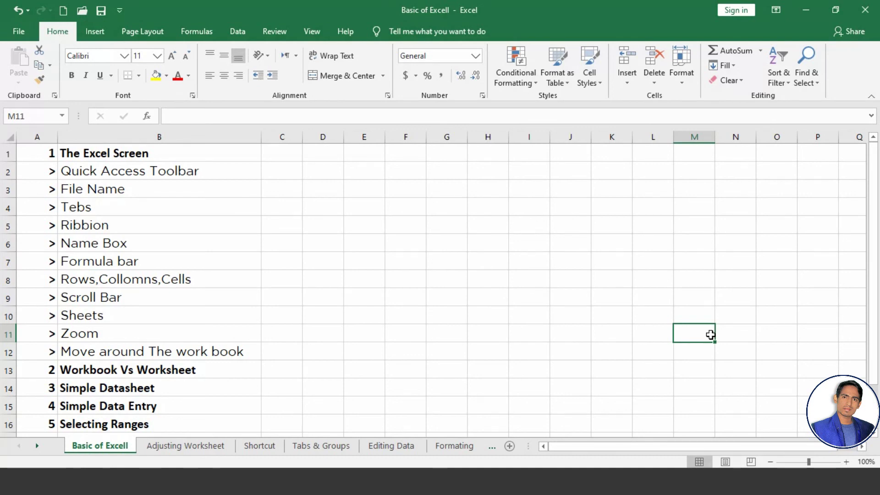
mouse_move(876, 249)
left_mouse_down()
mouse_move(876, 274)
mouse_move(874, 230)
left_mouse_up()
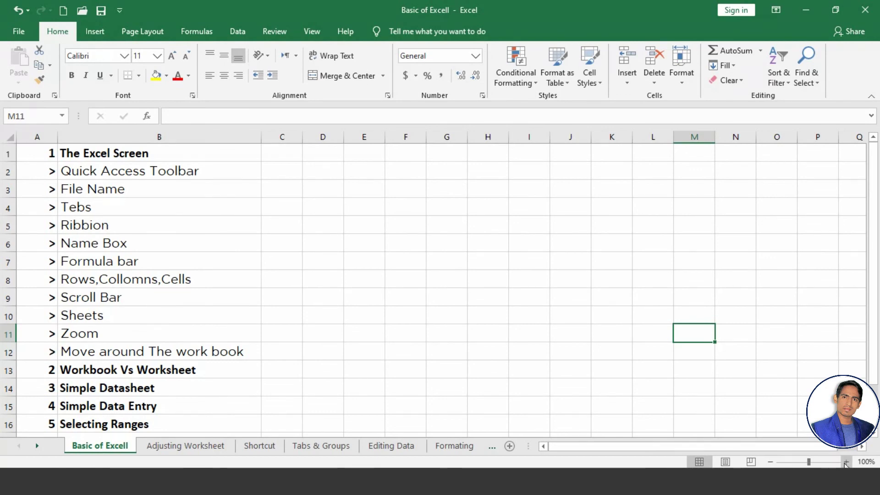
Zoom the sheet in to 160%, then out to 70% and scroll back to column A
left_click(846, 462)
left_click(846, 461)
left_click(846, 462)
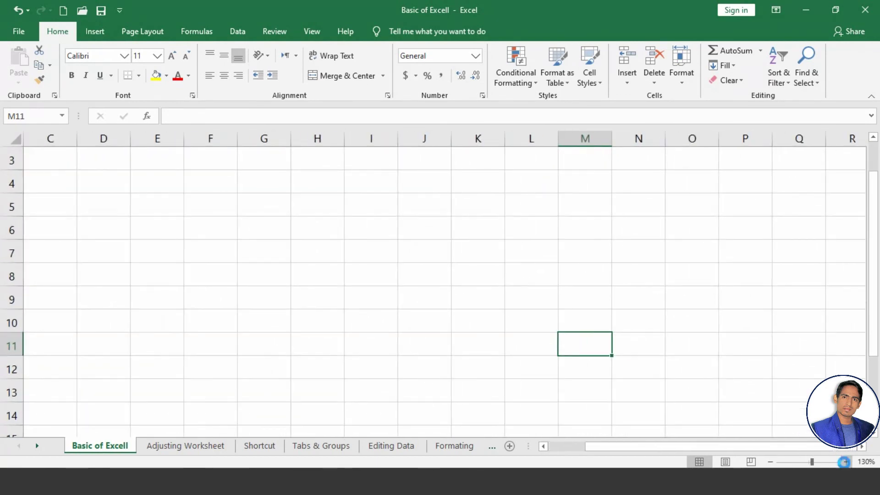
left_click(846, 461)
left_click(846, 462)
left_click(846, 462)
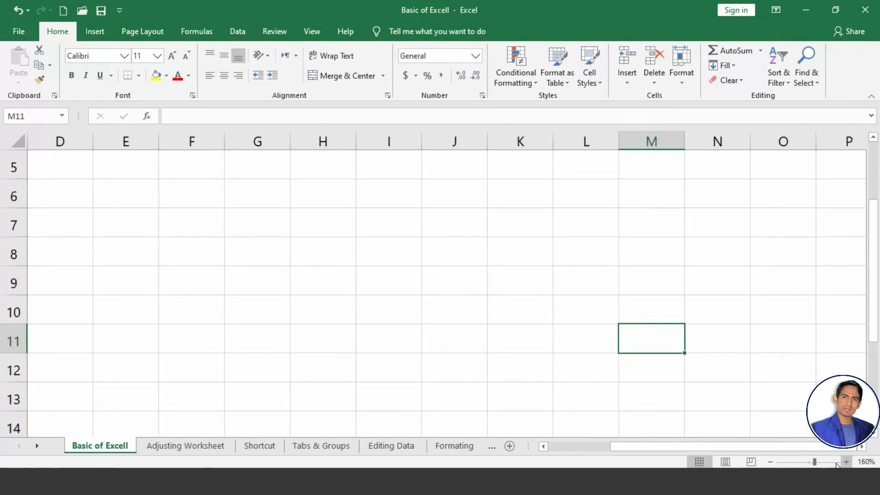
left_click(771, 462)
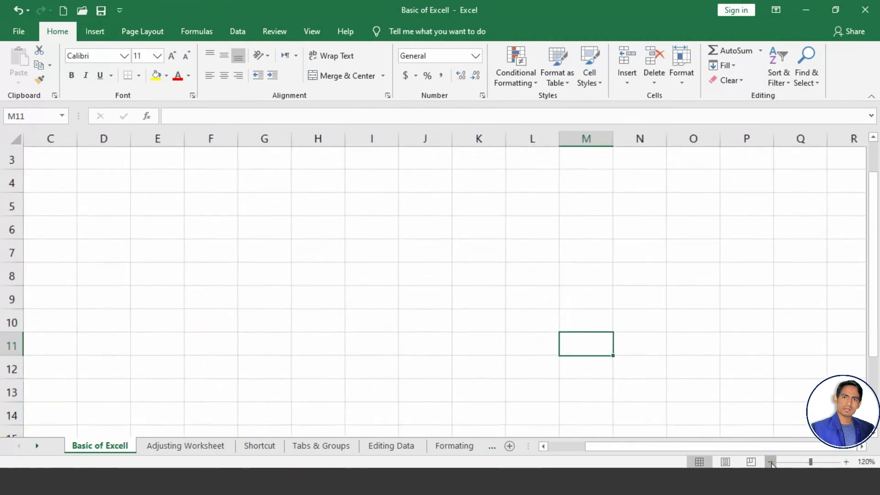
left_click(770, 462)
left_click(771, 462)
left_click(771, 462)
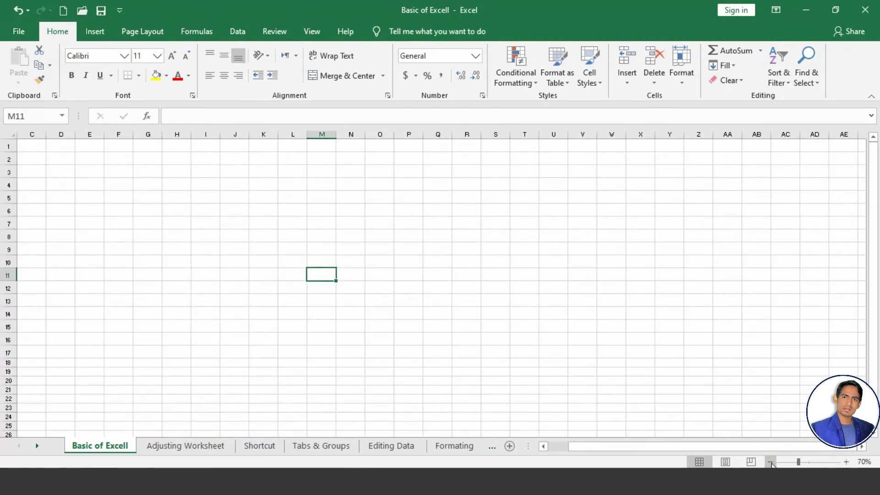
left_click_drag(591, 447, 572, 447)
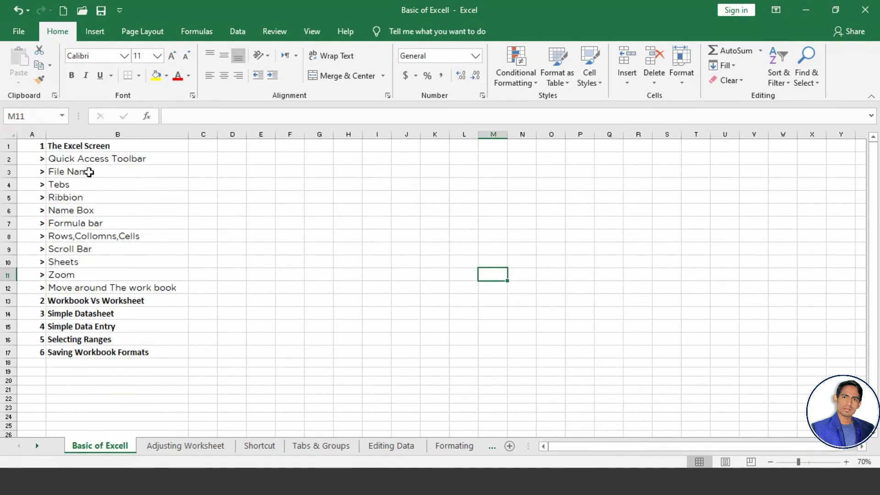
Select the topic list B1:B17, zoom in to 210%, then step back down
left_click(79, 158)
left_click(54, 145)
left_click_drag(54, 145, 80, 352)
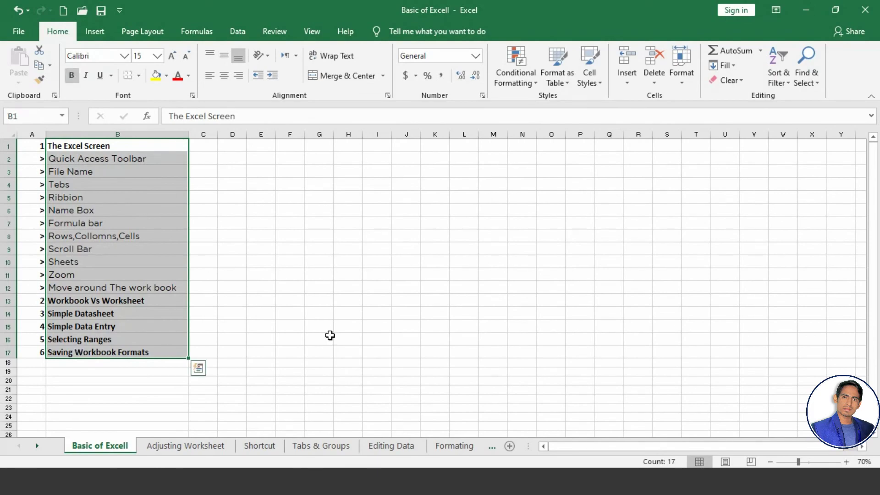
left_click(846, 462)
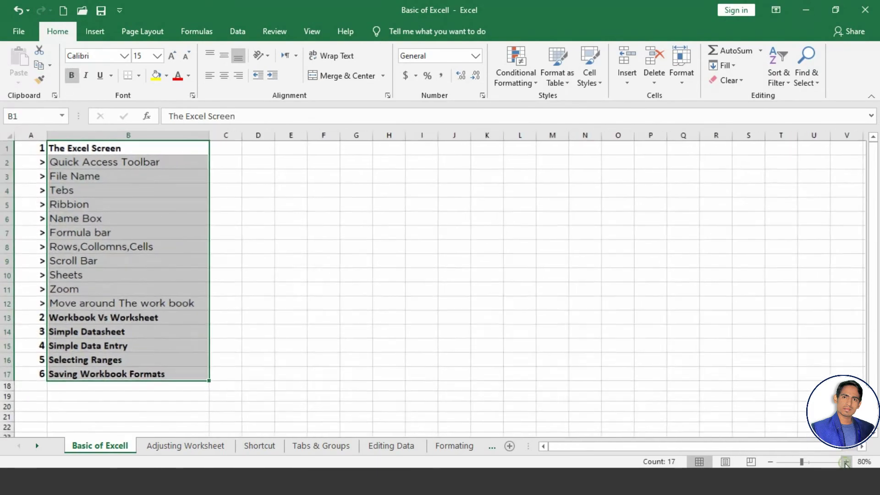
double_click(845, 462)
double_click(845, 462)
double_click(845, 462)
double_click(846, 462)
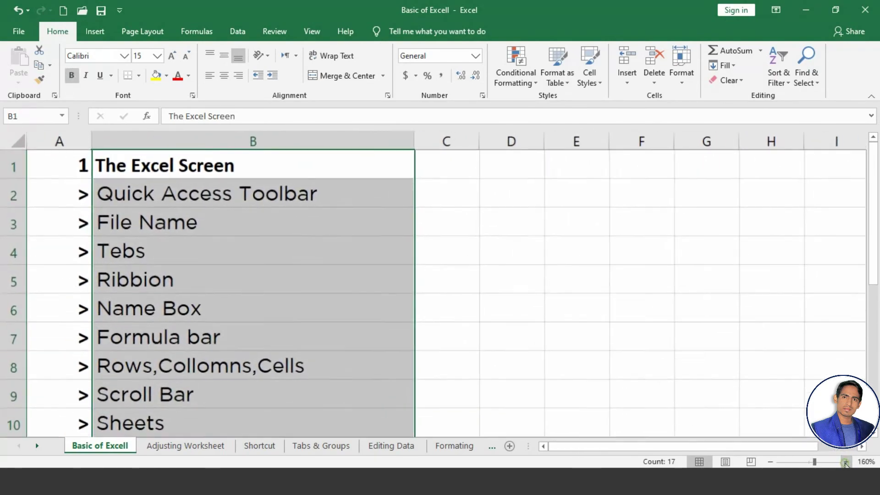
double_click(846, 462)
left_click(845, 462)
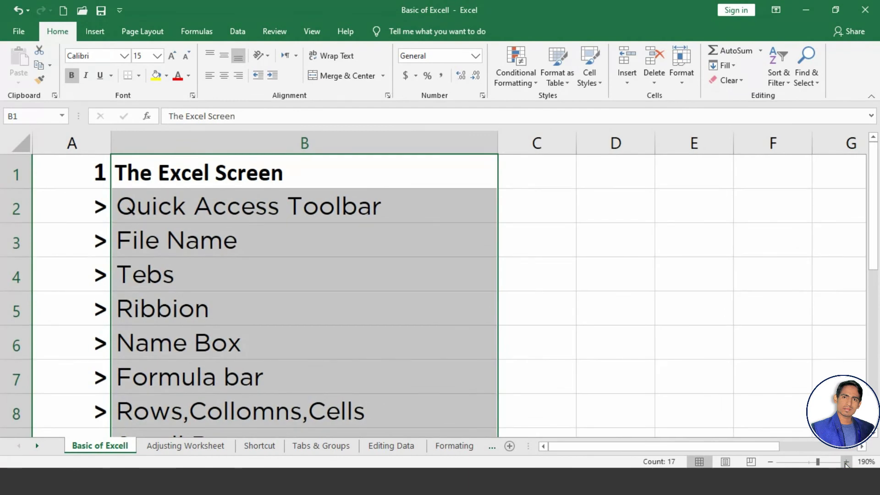
left_click(845, 462)
left_click(845, 462)
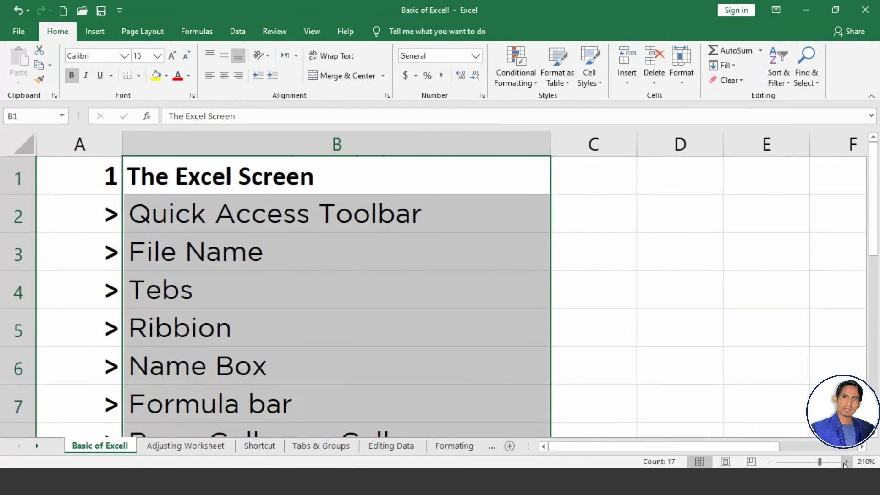
left_click(772, 462)
Zoom out step by step to 80%, then back in to 100% and click cell J14
left_click(771, 462)
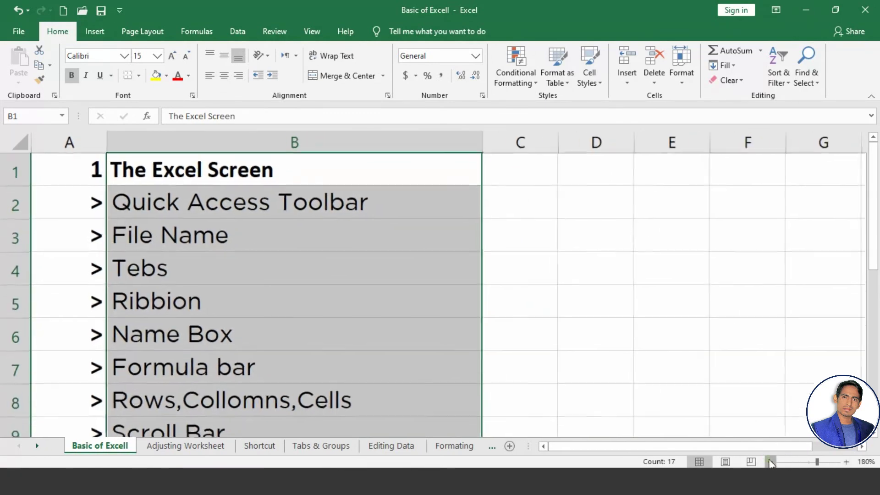
left_click(771, 462)
left_click(772, 462)
left_click(772, 462)
left_click(771, 462)
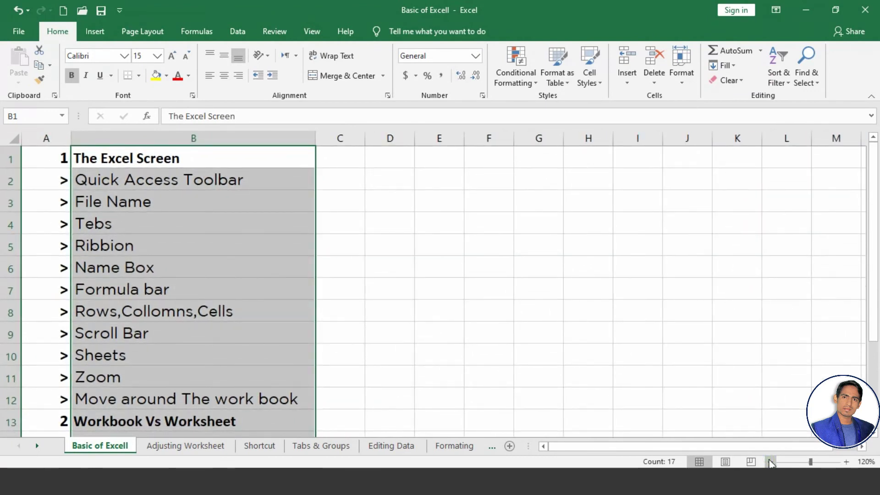
left_click(771, 462)
left_click(770, 462)
left_click(771, 462)
left_click(770, 462)
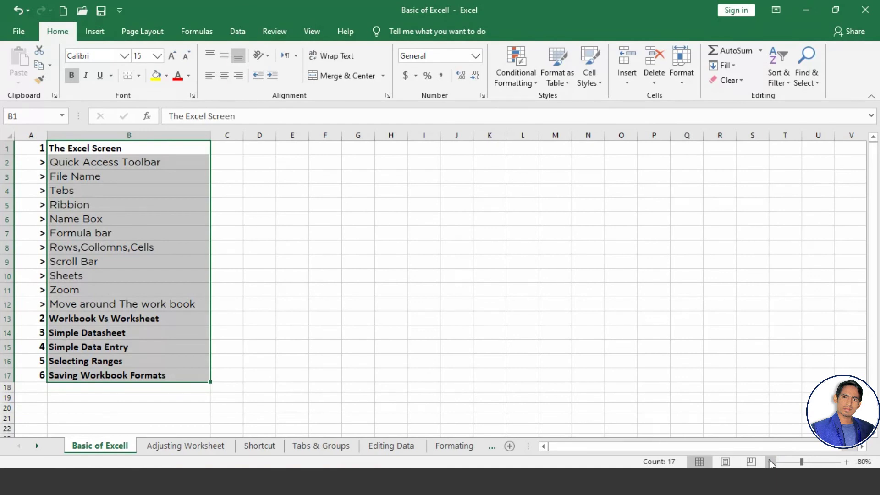
left_click(847, 462)
left_click(847, 462)
left_click(585, 385)
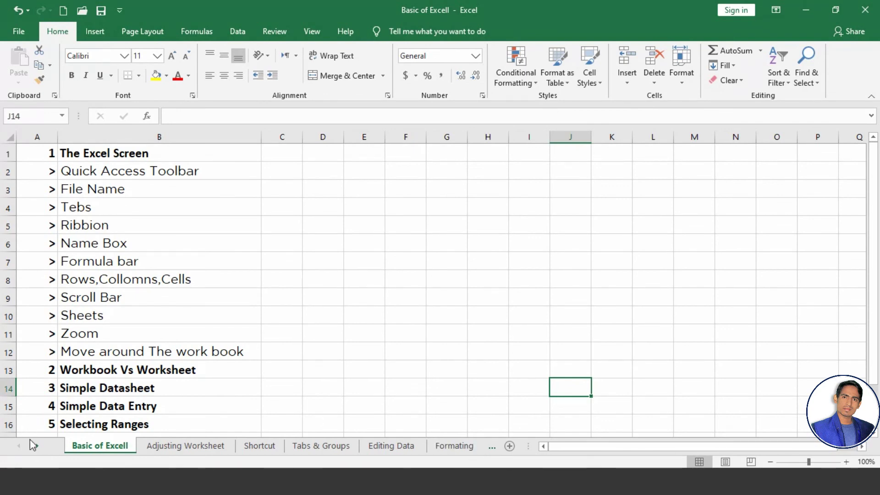
mouse_move(18, 446)
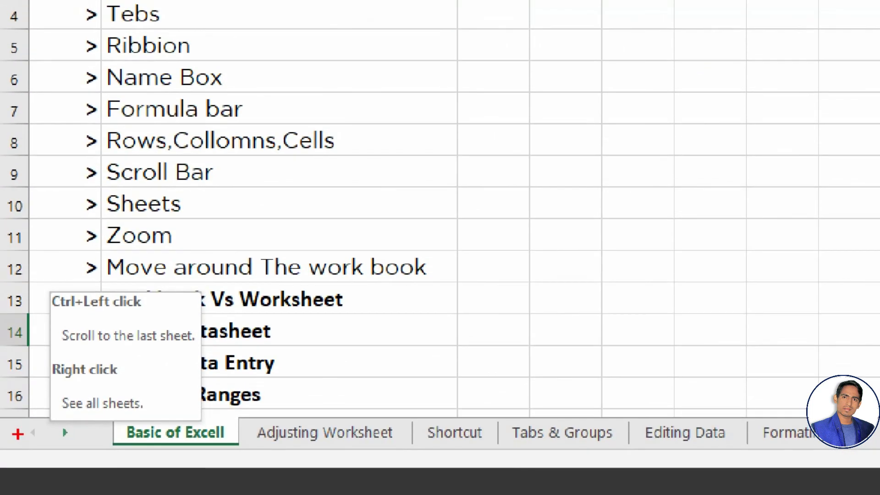
Outline the sheet-tab navigation arrows at the bottom left
left_click_drag(7, 423, 63, 430)
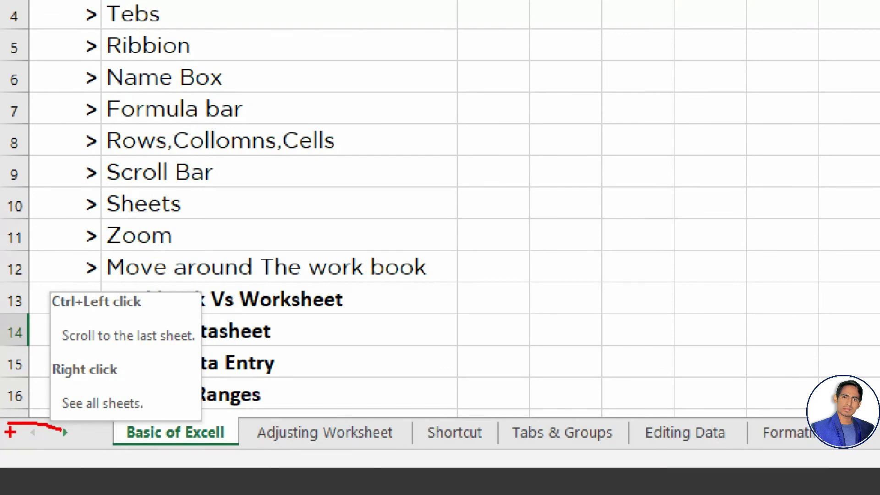
mouse_move(2, 421)
left_mouse_down()
mouse_move(60, 431)
mouse_move(81, 455)
left_mouse_up()
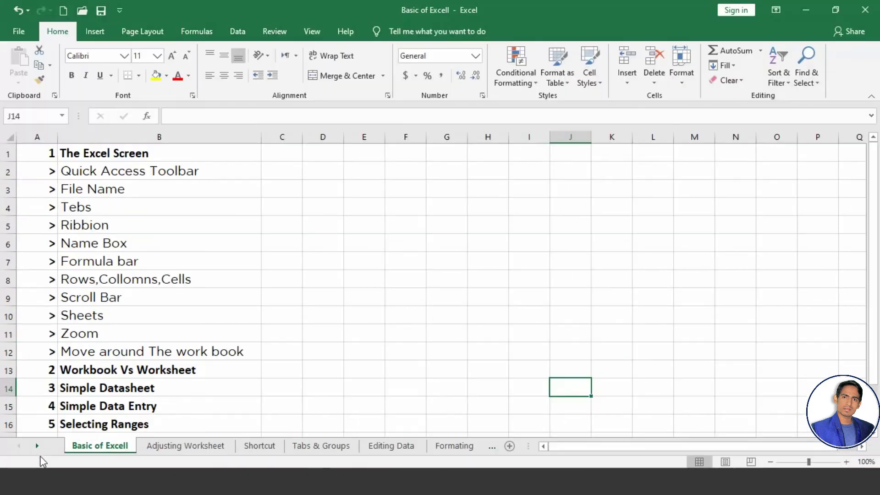
Activate the Hiperlink sheet from the list of all sheets
right_click(21, 449)
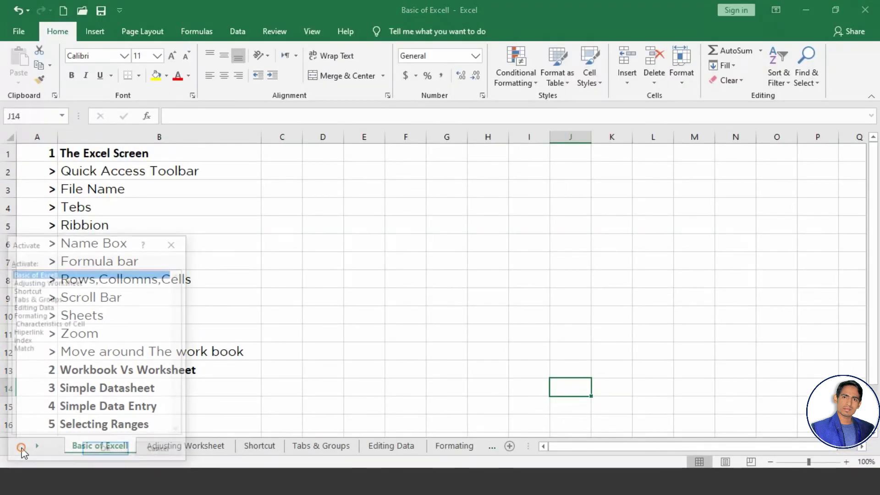
left_click_drag(93, 240, 325, 173)
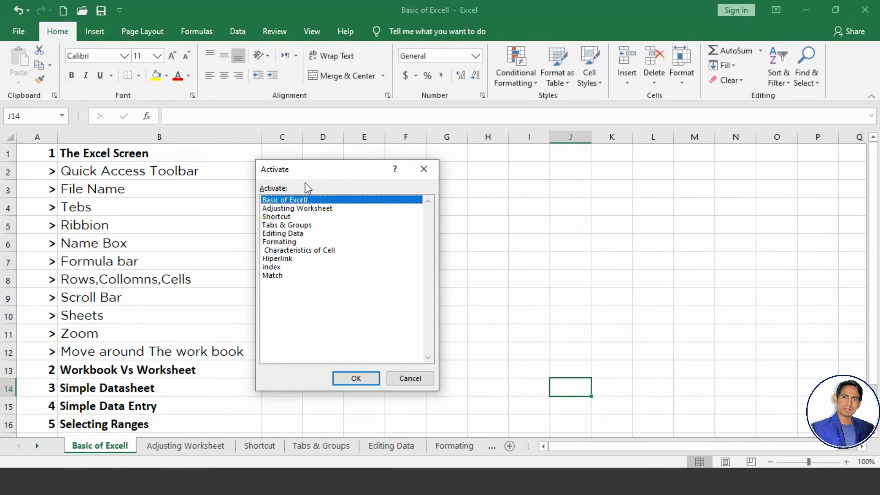
left_click(280, 259)
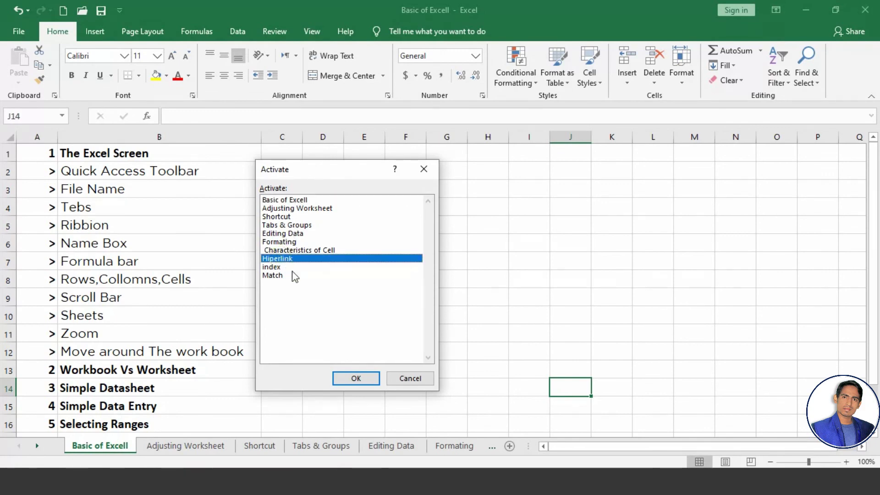
left_click(355, 378)
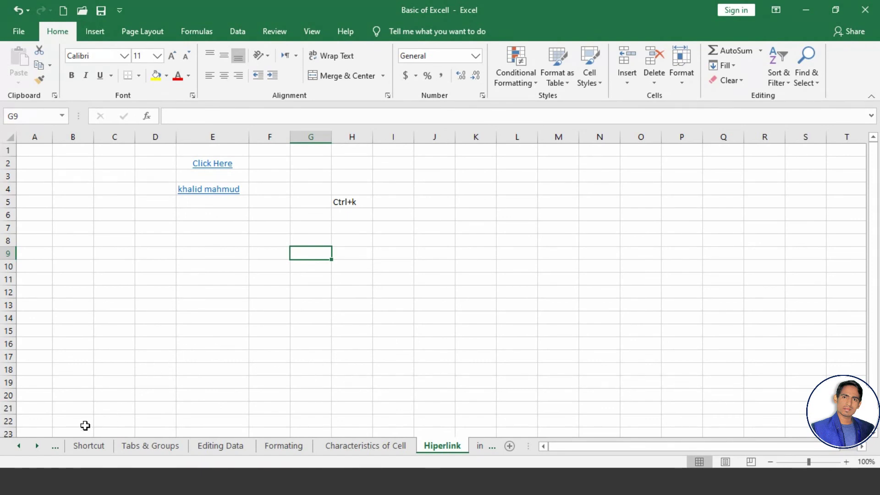
Activate the Basic of Excell sheet from the sheet list
right_click(18, 447)
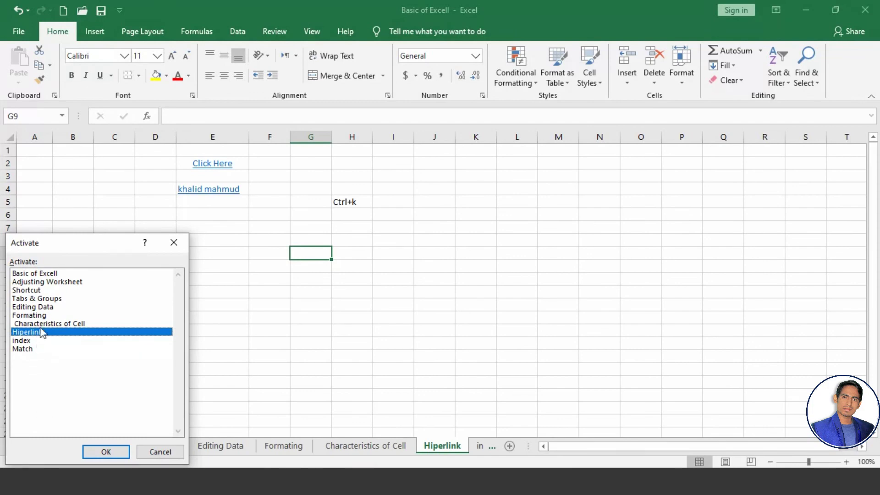
left_click(48, 274)
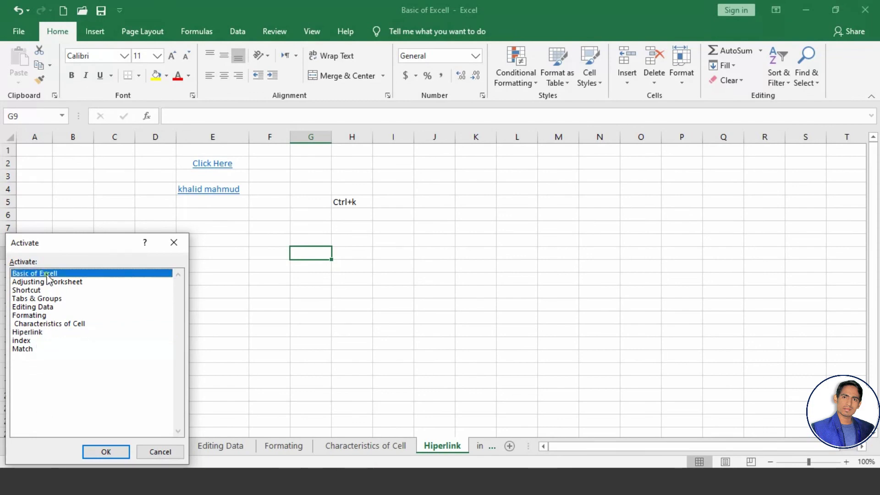
left_click(100, 450)
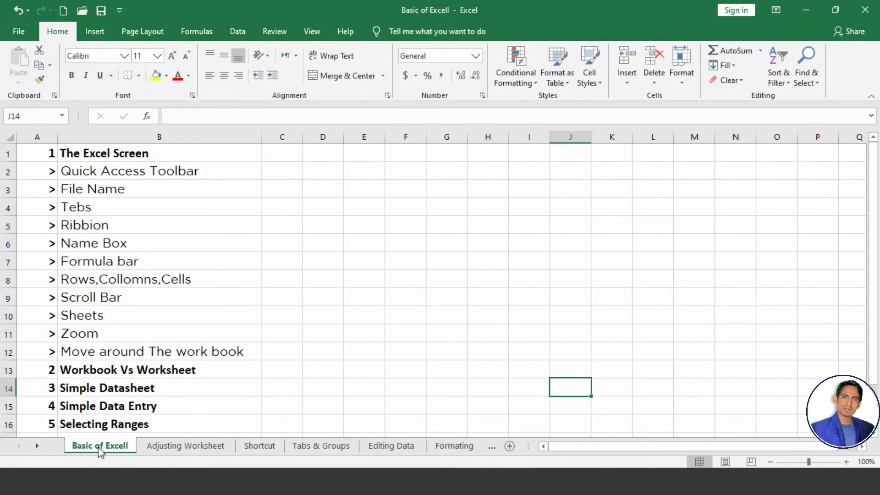
Enter the person's name in cell F4
left_click(416, 206)
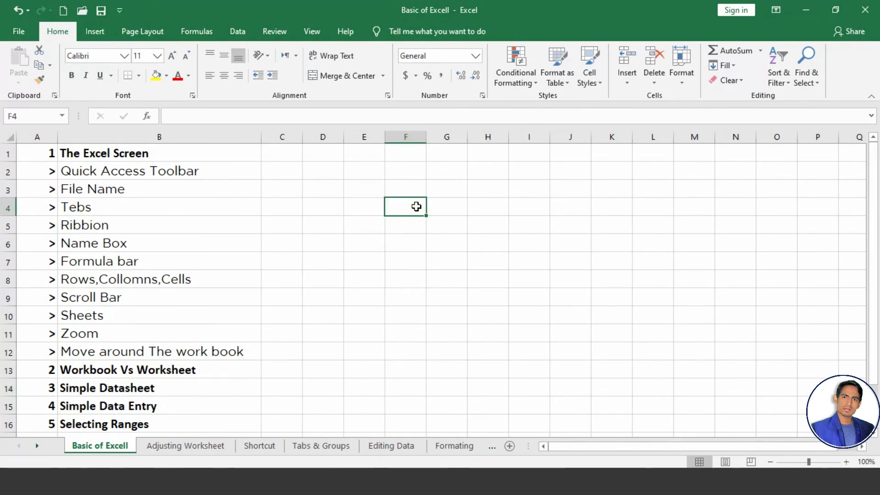
type("sal")
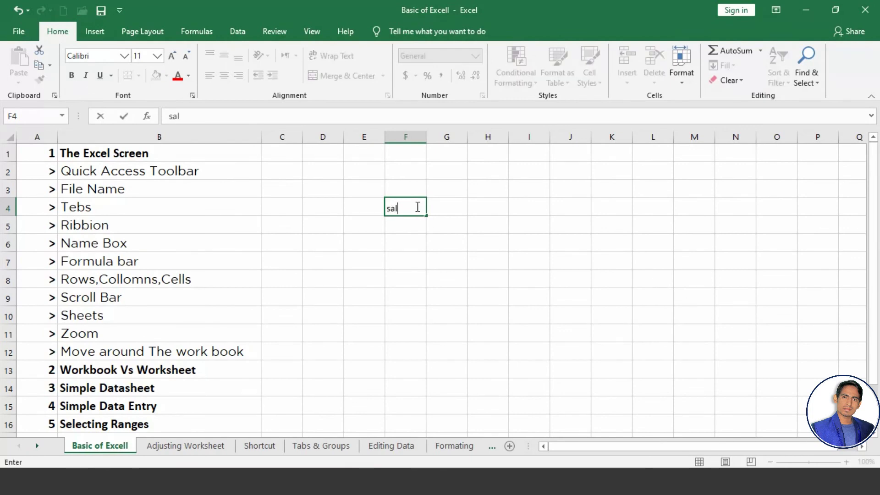
type("man")
key("Tab")
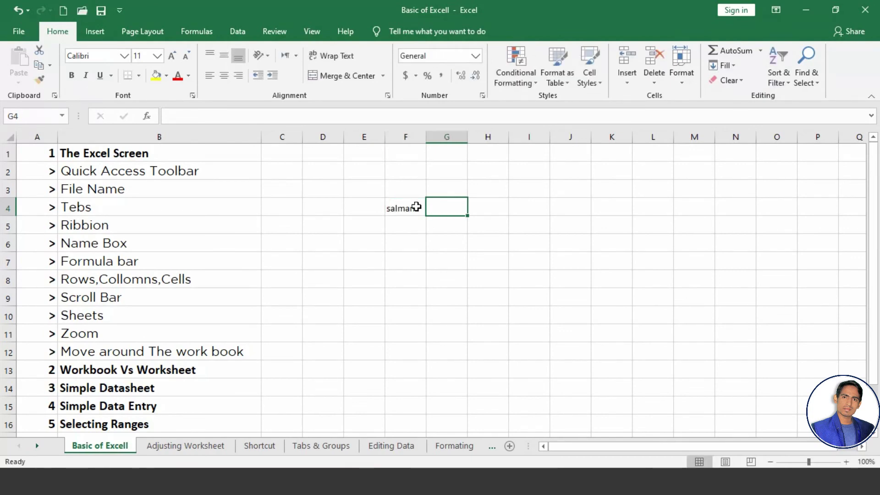
Type the headers Name, age and work into F3:H3
key("Up")
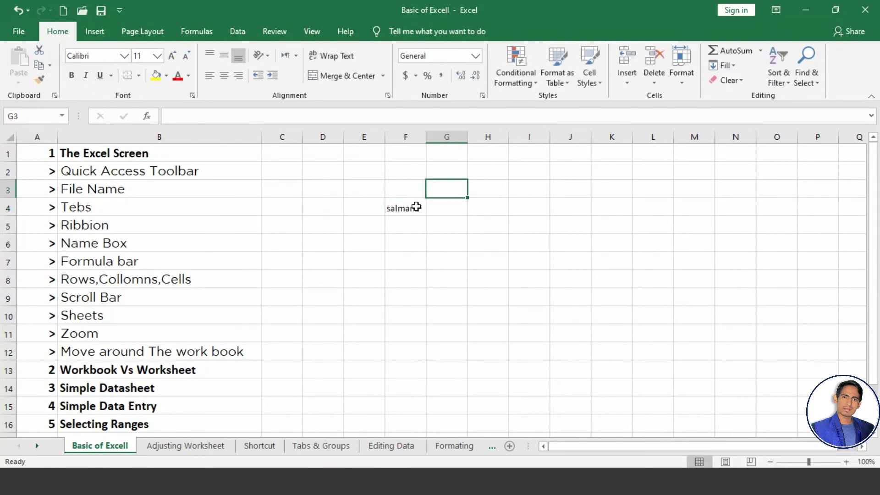
key("Left")
type("Nma")
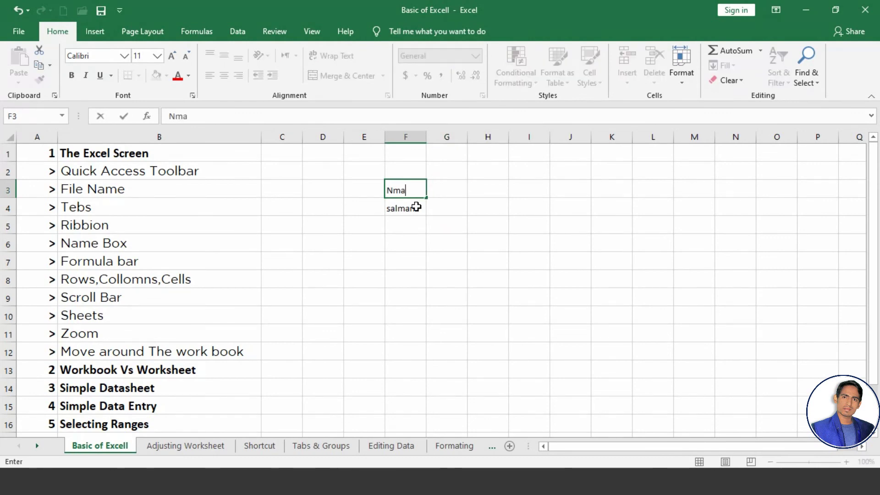
key("BackSpace")
key("BackSpace")
type("ame")
key("Tab")
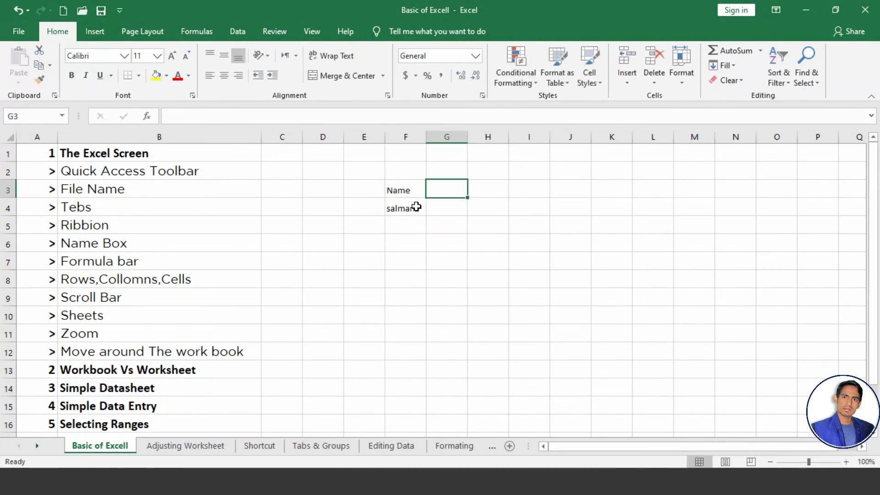
type("age")
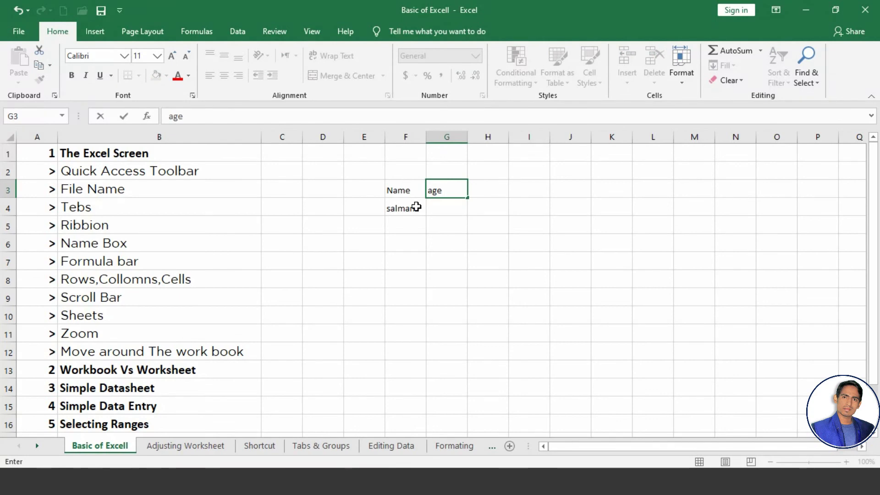
key("Tab")
type("wo")
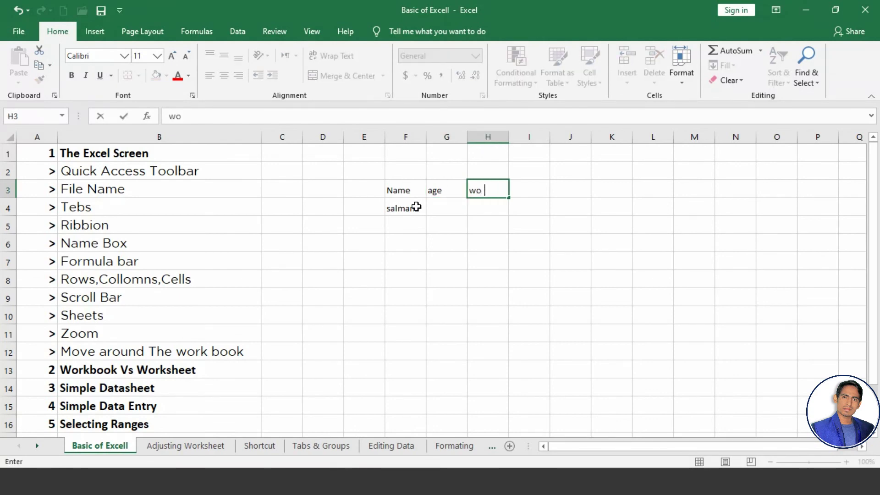
type("rk")
key("Return")
Enter 54 in G4 and aartist in H4
type("5")
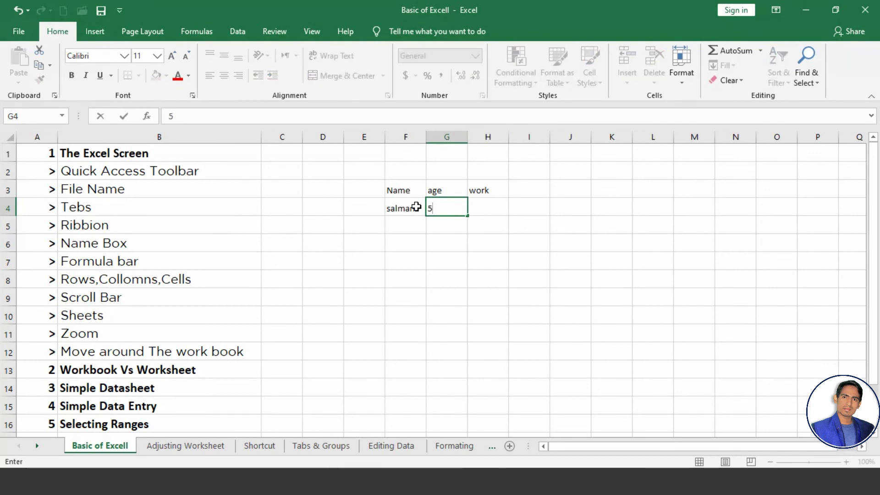
type("4")
key("Tab")
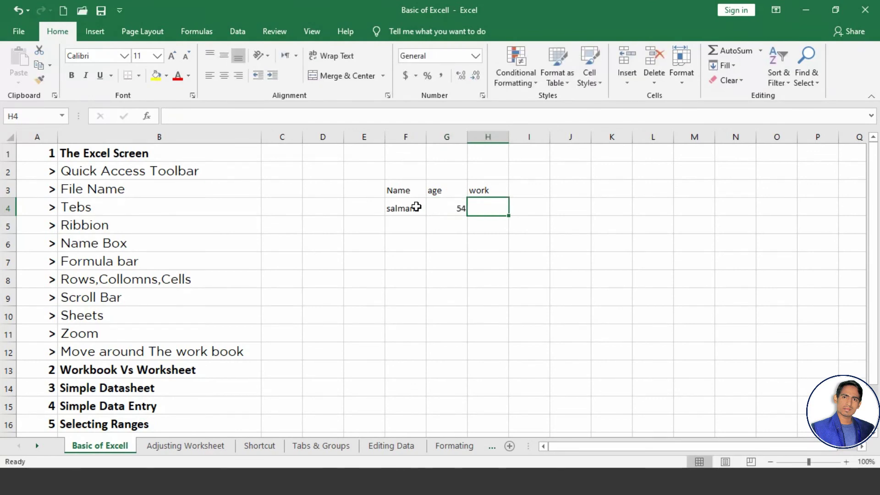
type("aarti")
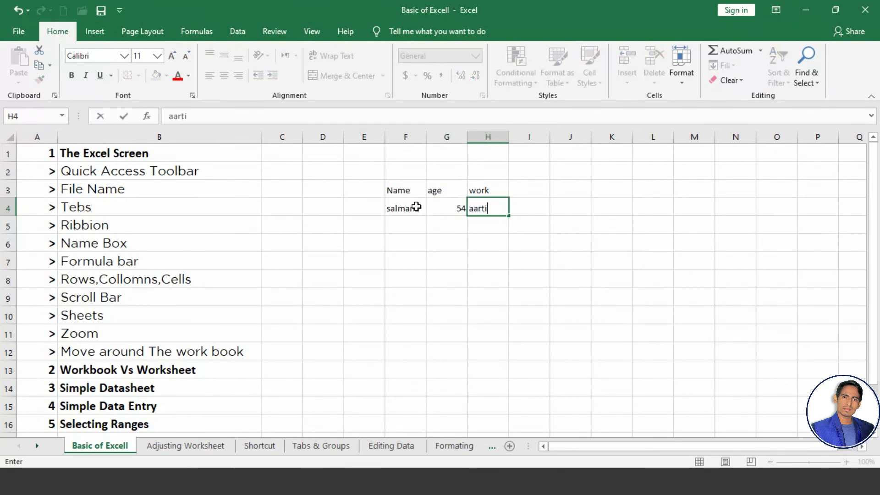
type("st")
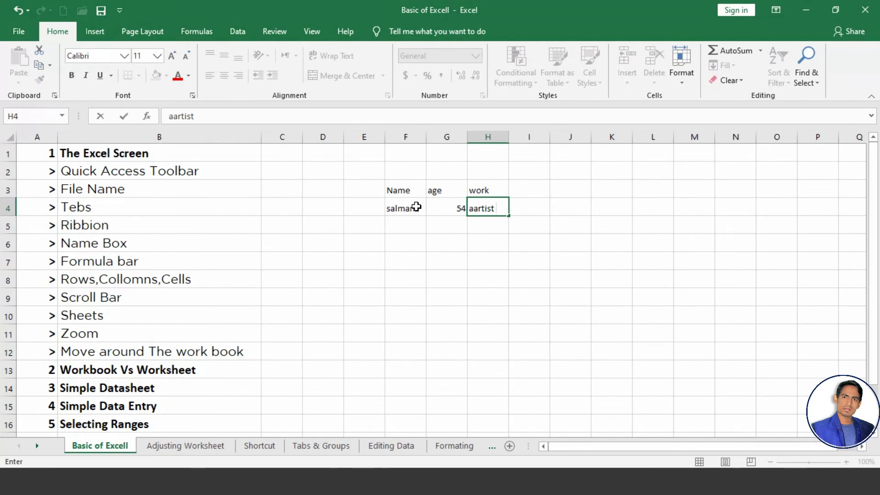
left_click(363, 170)
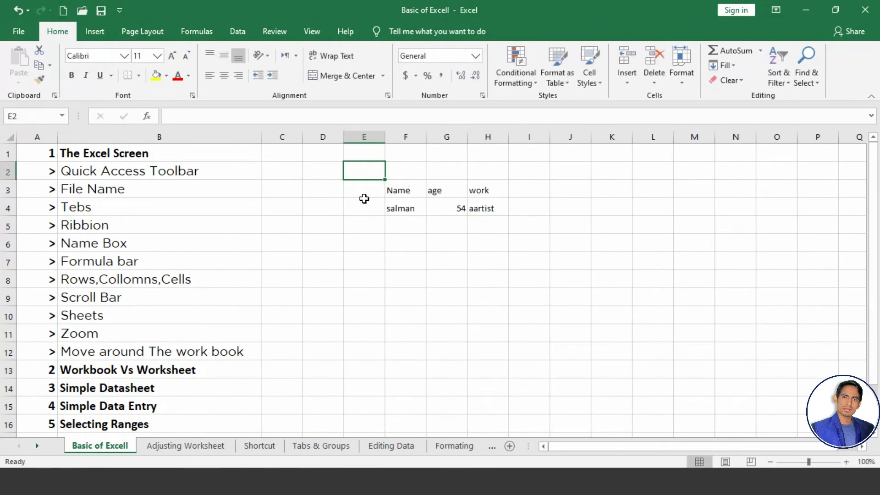
Select E2:I5 and name it after the person in F4 using the Name Box
left_click(363, 190)
left_click(360, 207)
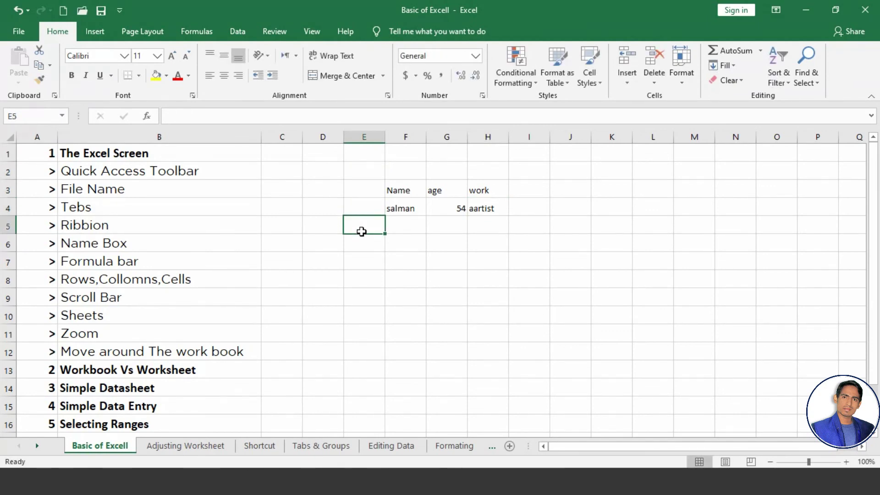
left_click(362, 229)
left_click_drag(365, 173, 519, 234)
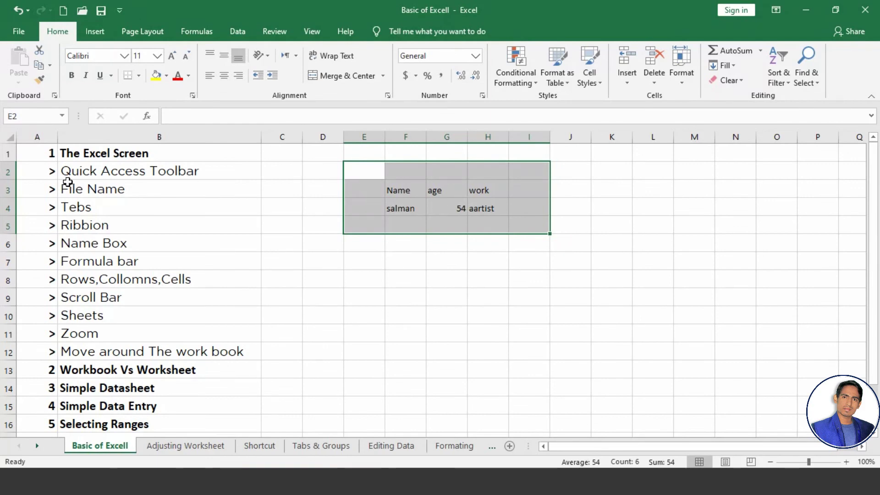
left_click(20, 115)
type("sa")
type("lman")
key("Return")
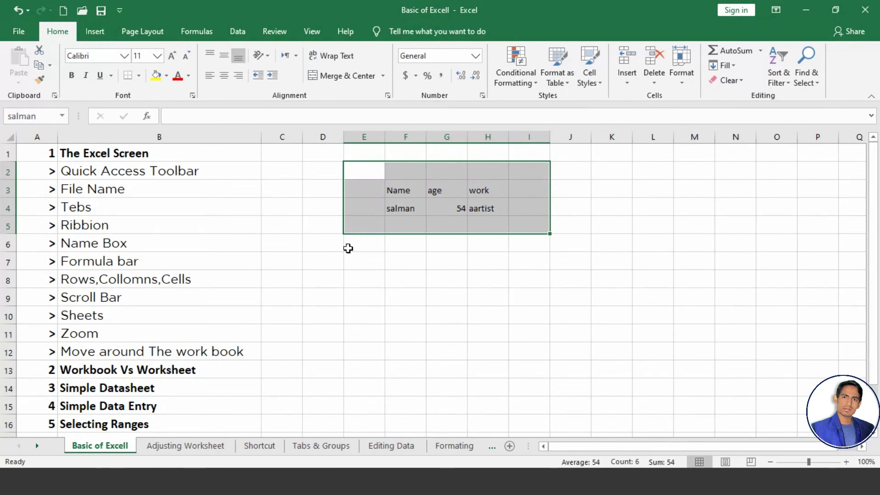
Reselect the block, check its range name in the Name Box, then deselect
left_click(442, 313)
left_click(399, 208)
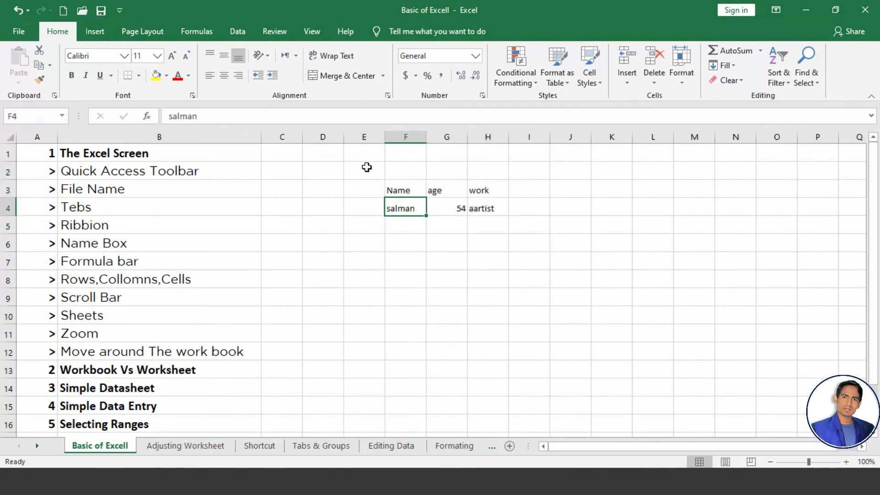
left_click_drag(362, 166, 511, 230)
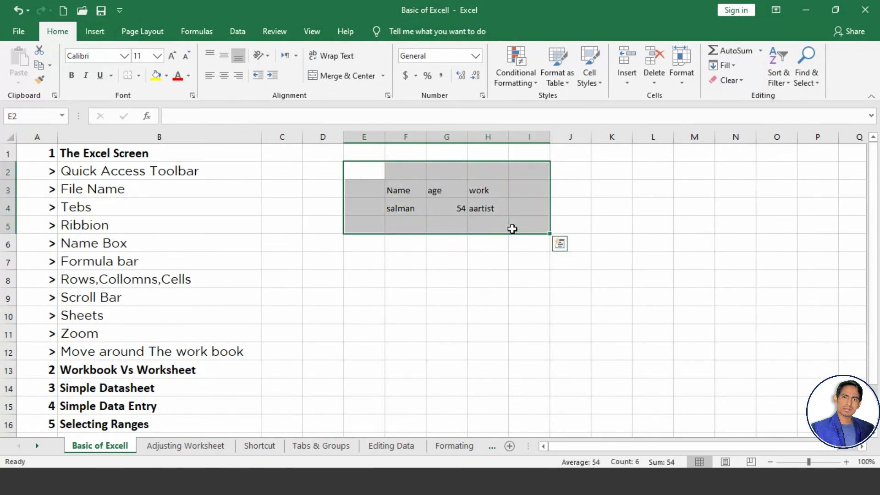
left_click(43, 116)
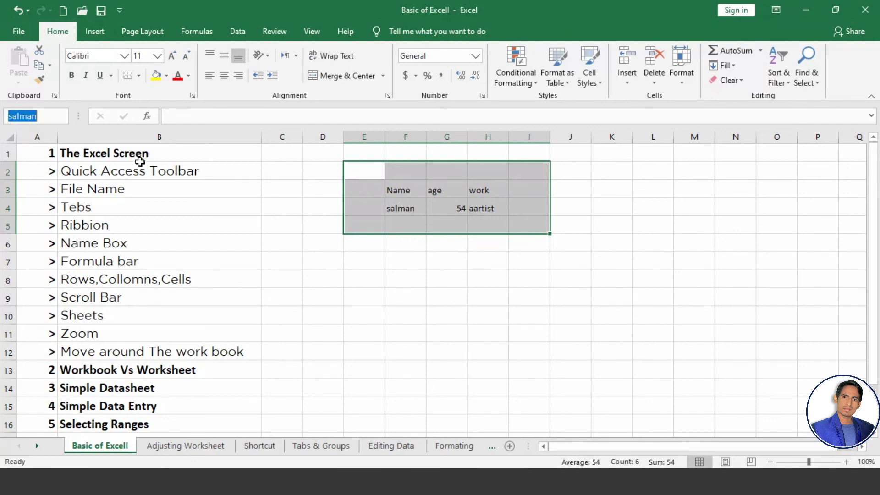
left_click(379, 246)
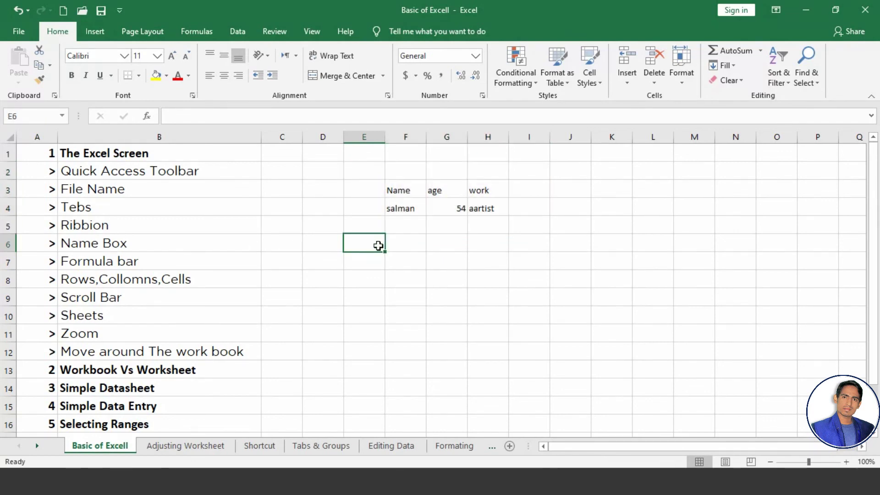